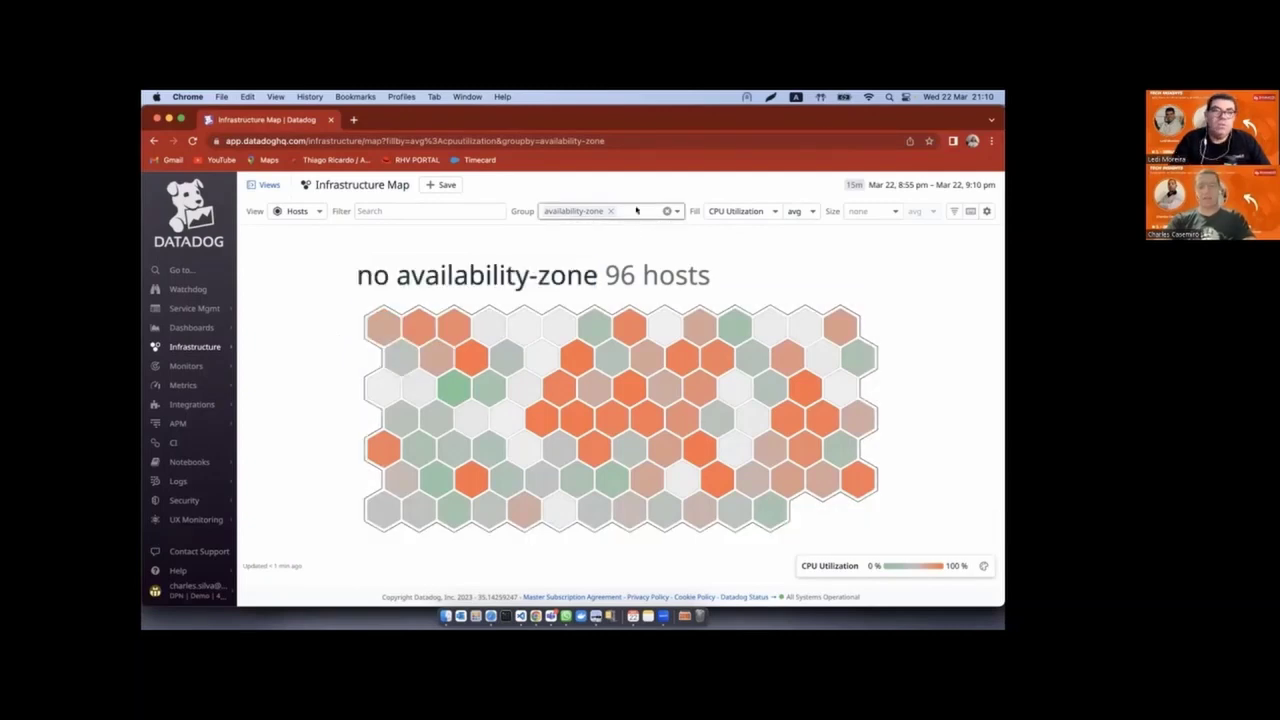
# Add app and env to the host map's availability-zone grouping.
pyautogui.click(680, 212)
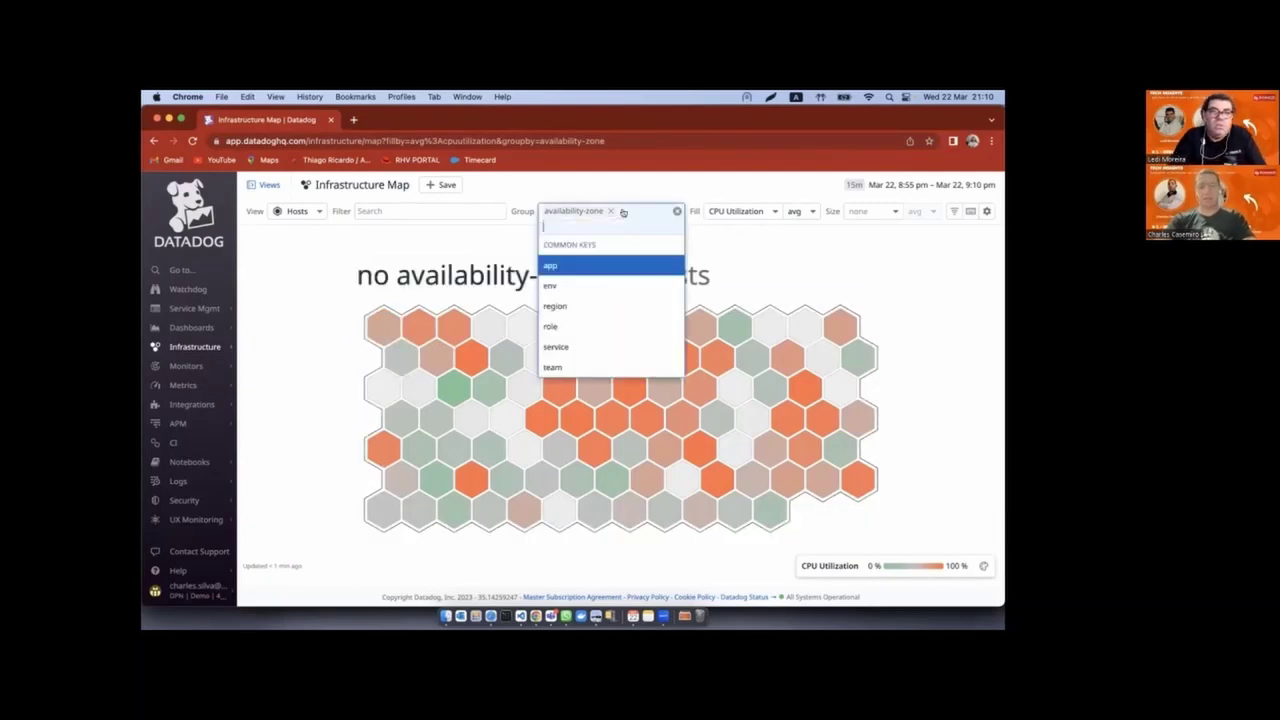
pyautogui.click(549, 267)
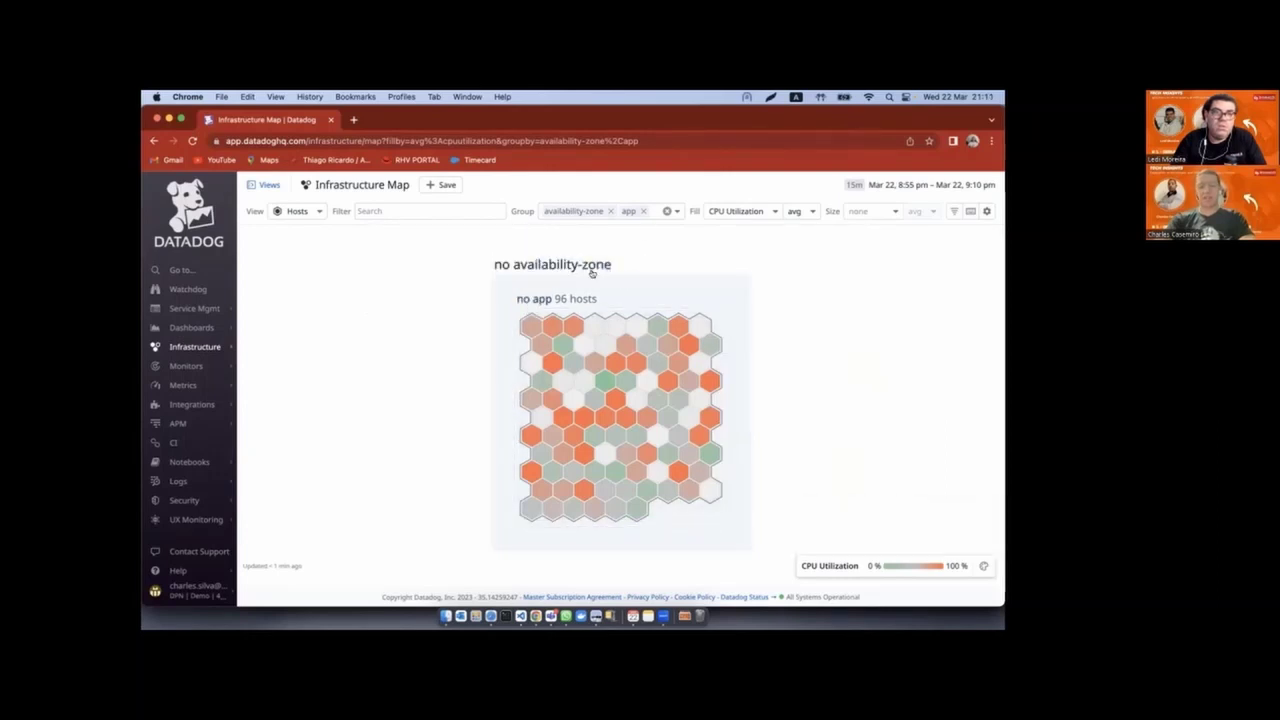
pyautogui.click(650, 213)
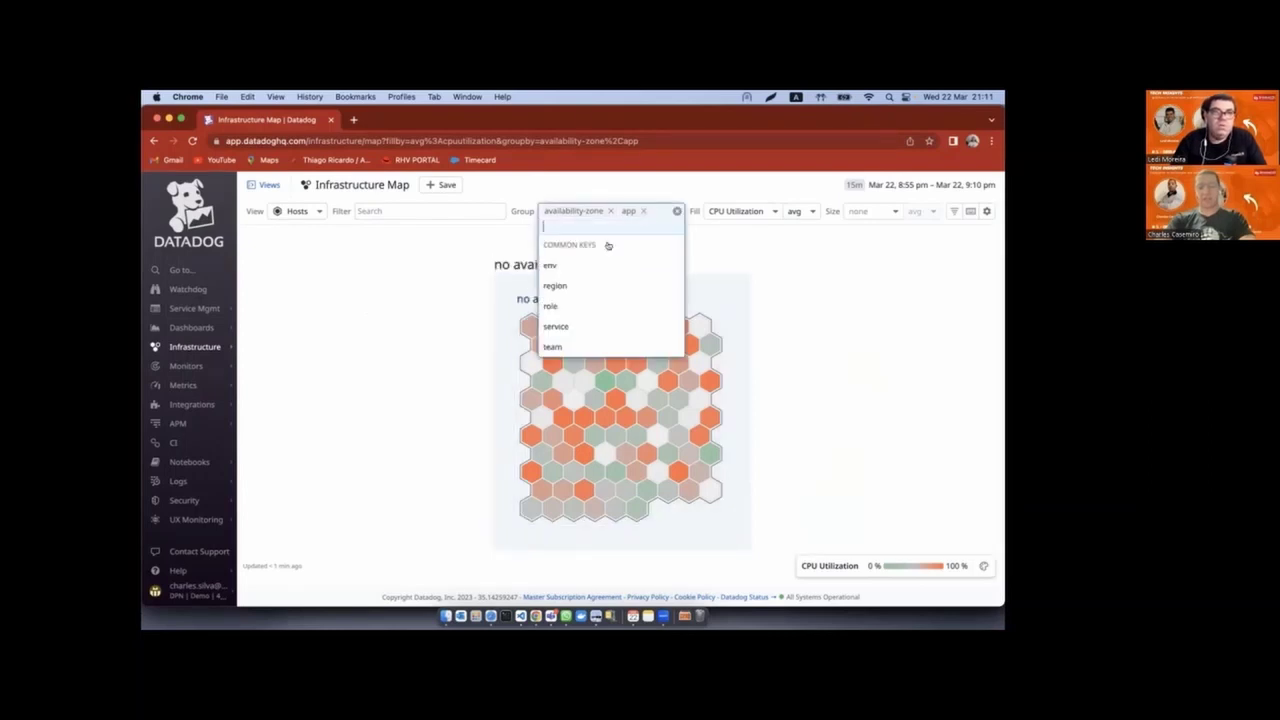
pyautogui.click(552, 265)
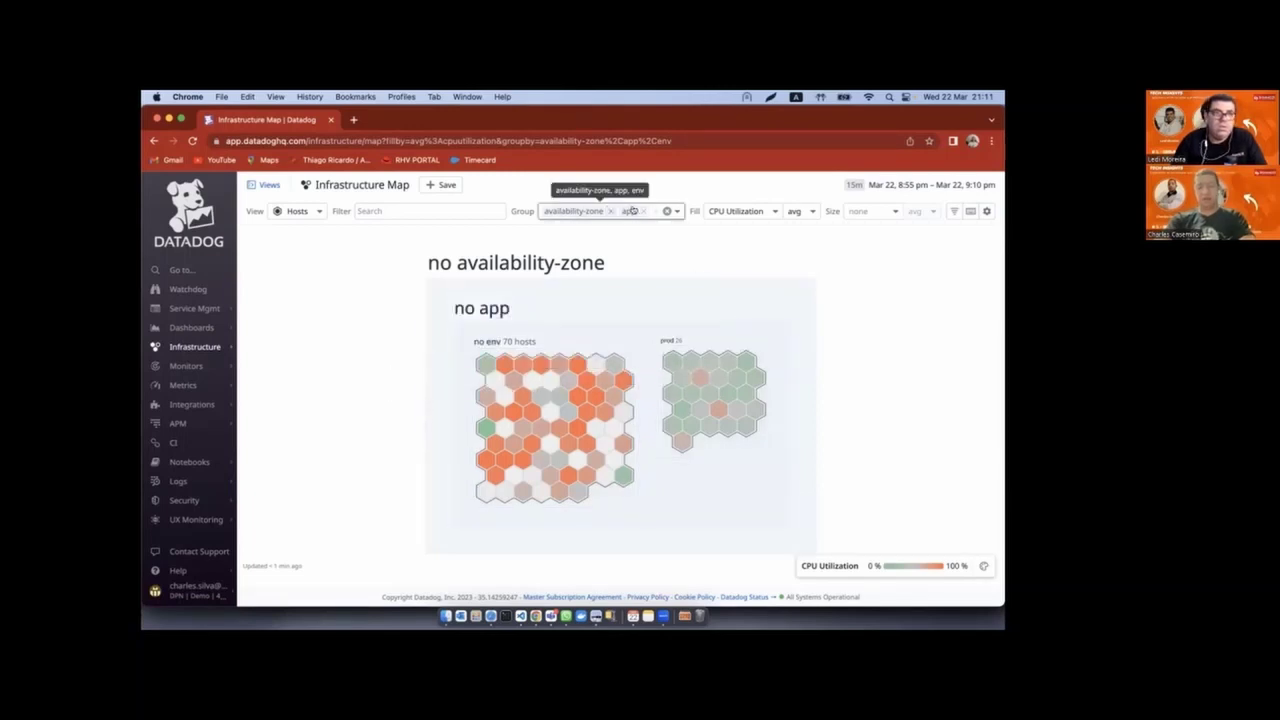
# Remove all current groupings from the host map and group the hosts by team instead.
pyautogui.click(650, 214)
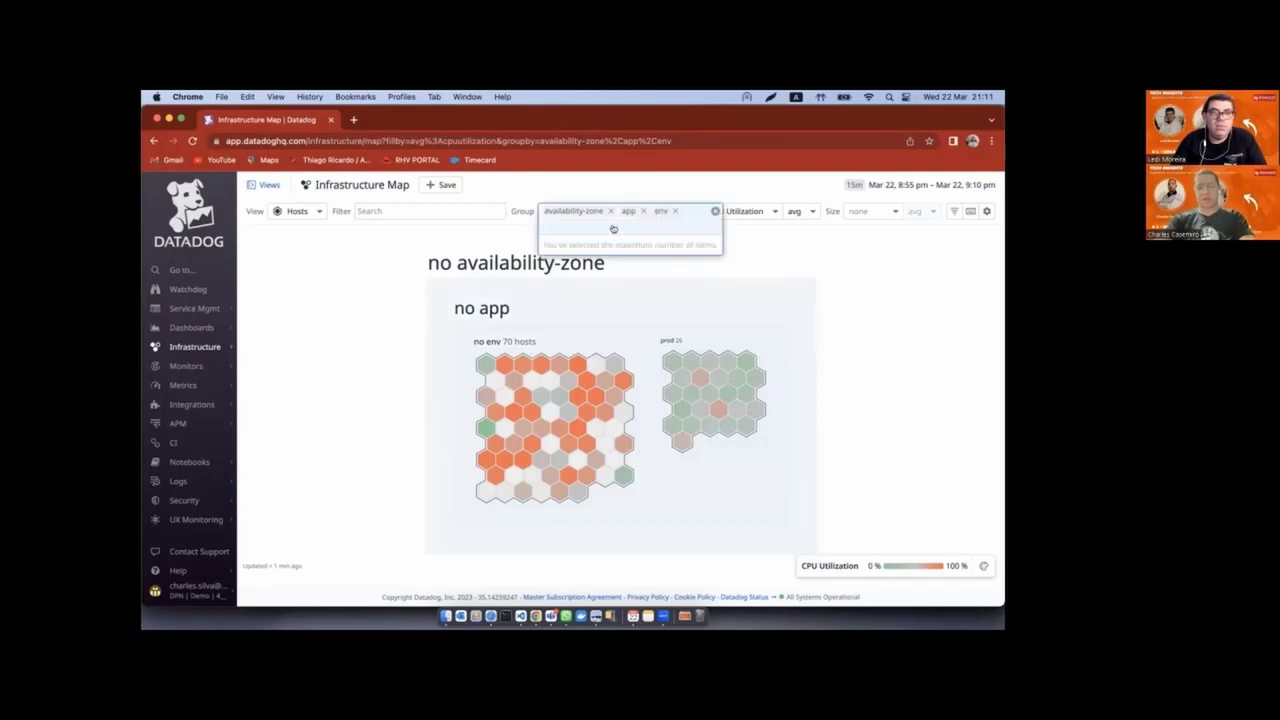
pyautogui.click(675, 212)
pyautogui.click(643, 211)
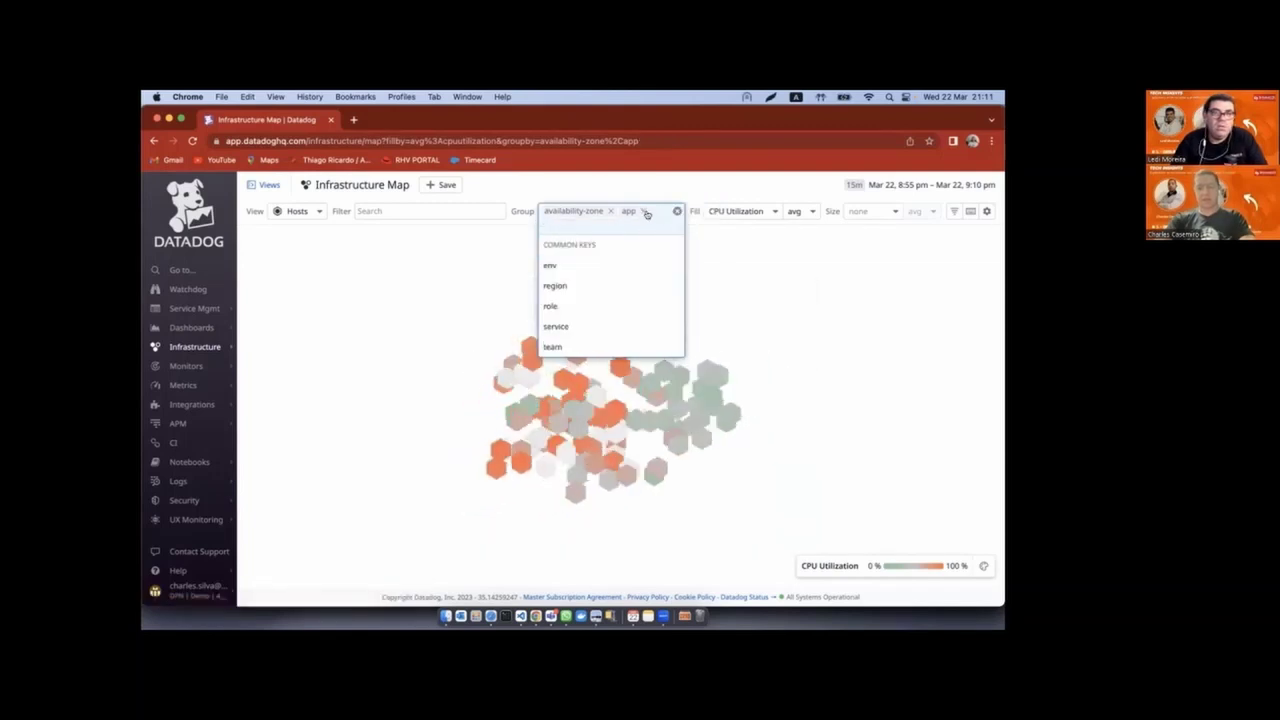
pyautogui.click(609, 211)
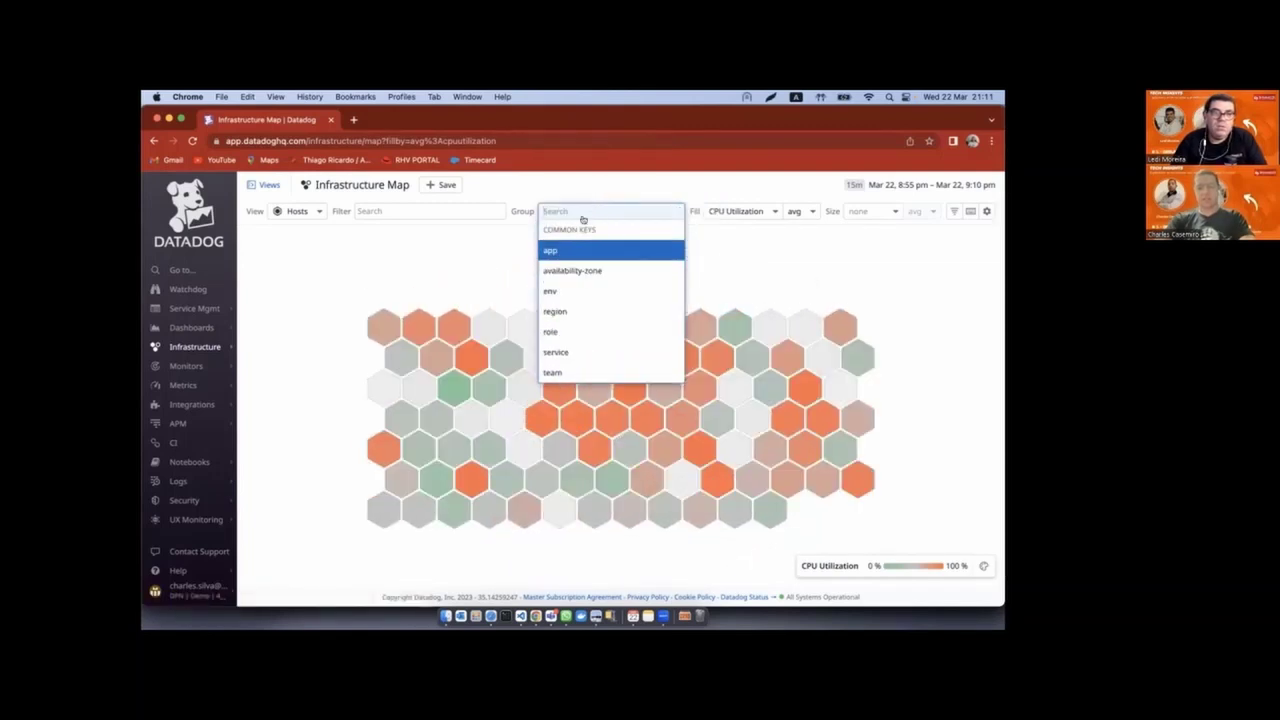
pyautogui.click(553, 375)
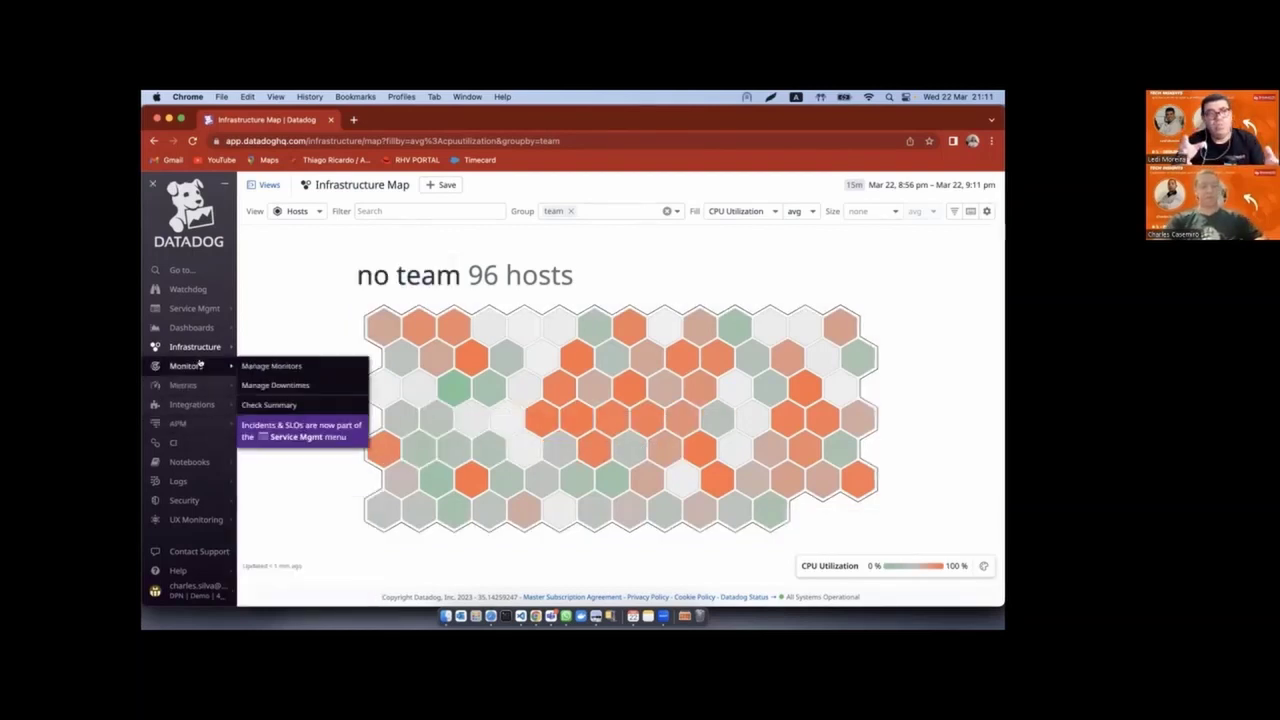
# Replace the host map's team grouping with availability-zone.
pyautogui.click(570, 211)
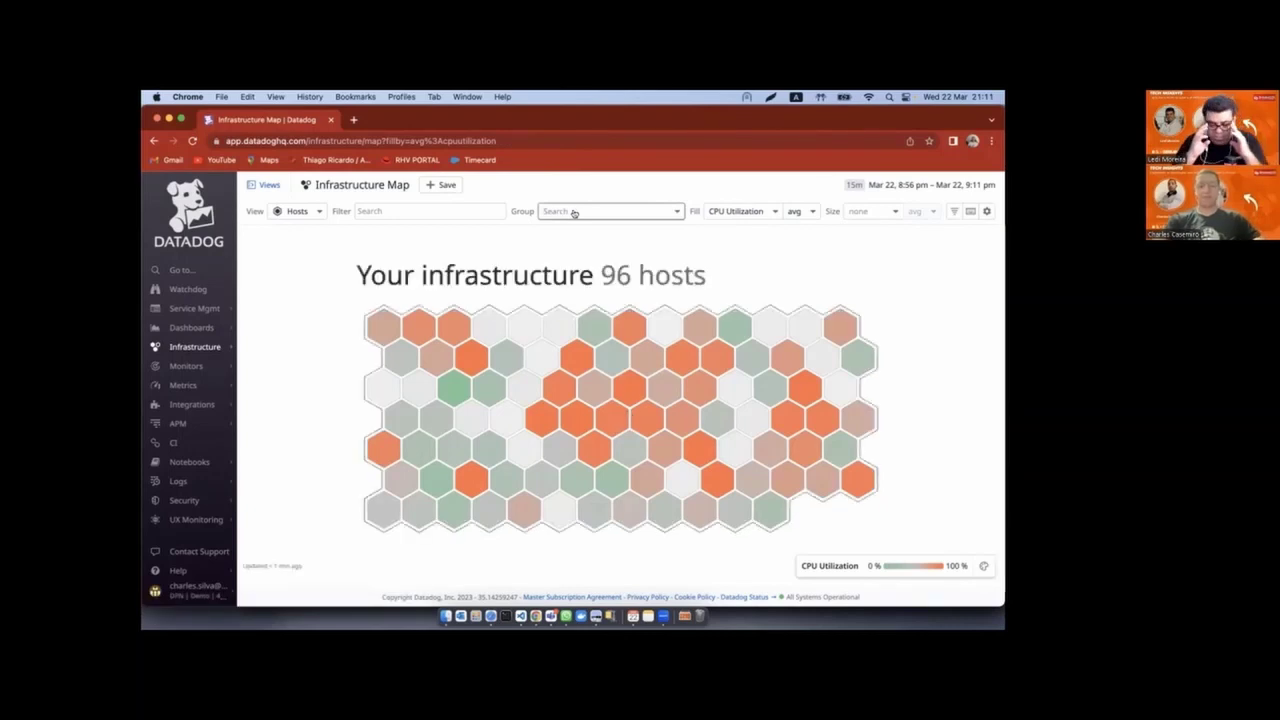
pyautogui.click(575, 212)
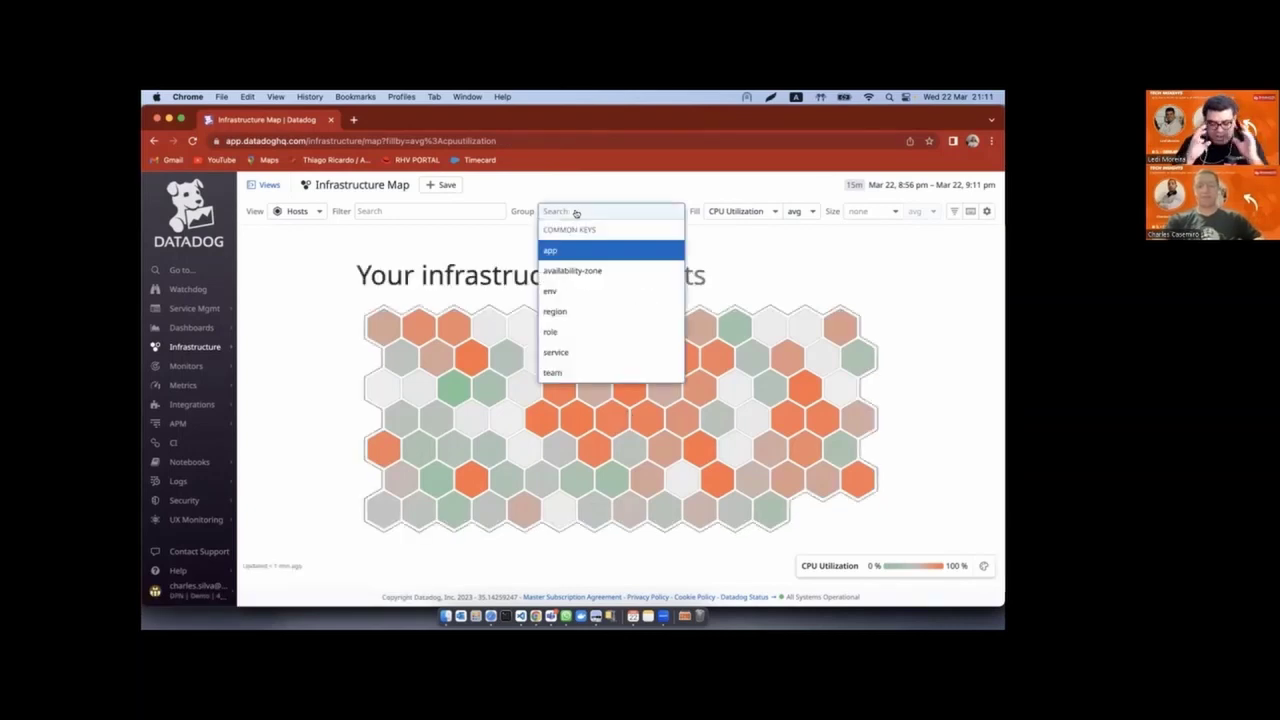
pyautogui.click(567, 273)
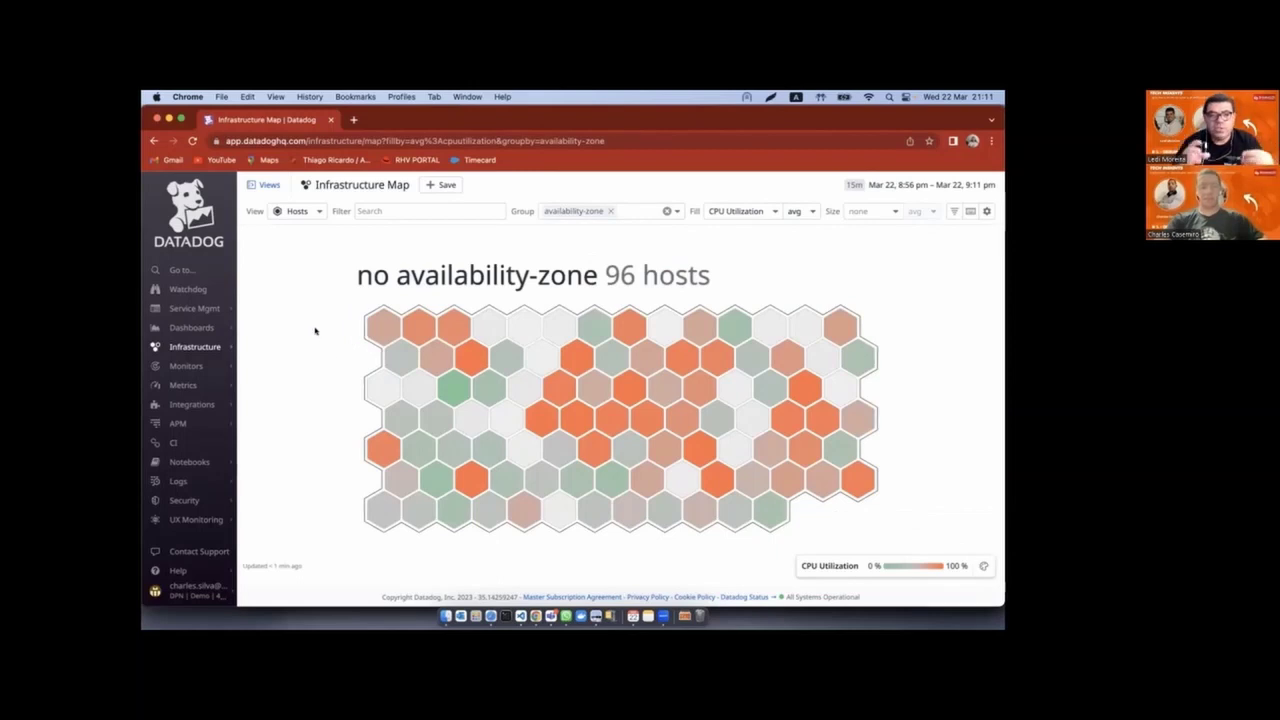
# Switch the infrastructure map to containers and group them by env and service instead of availability-zone.
pyautogui.click(316, 212)
pyautogui.click(312, 249)
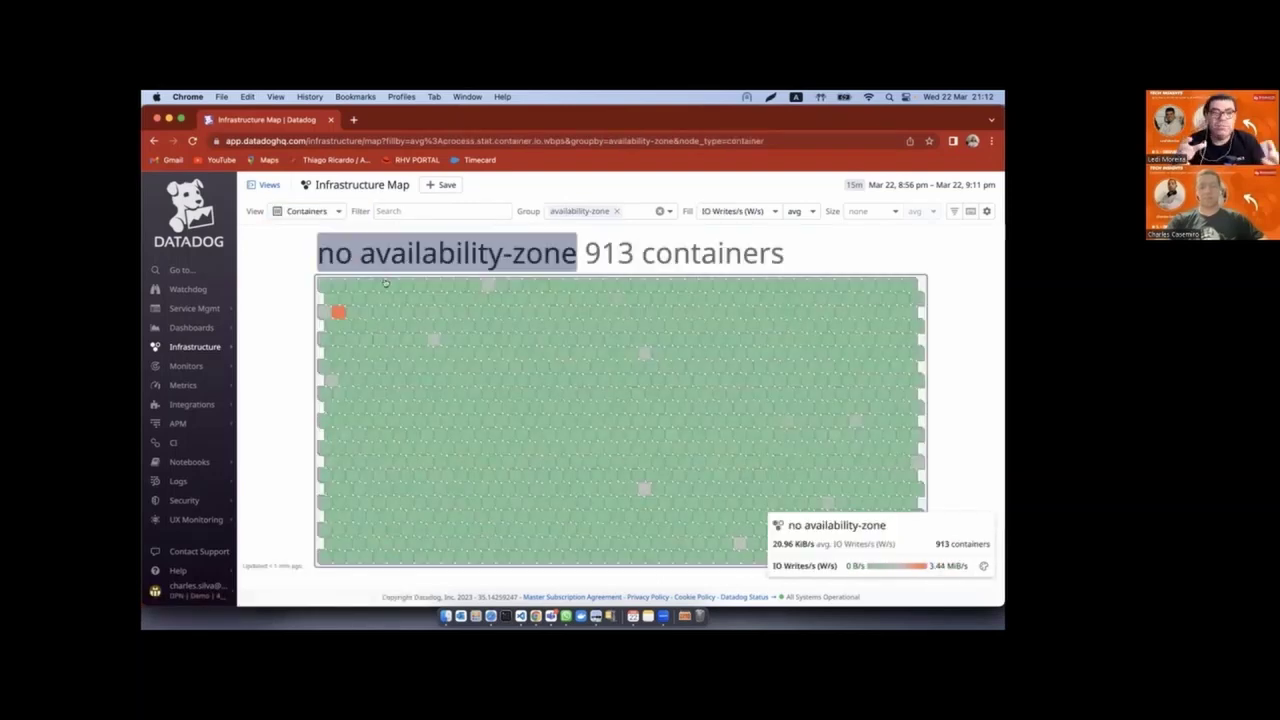
pyautogui.click(618, 213)
pyautogui.click(569, 210)
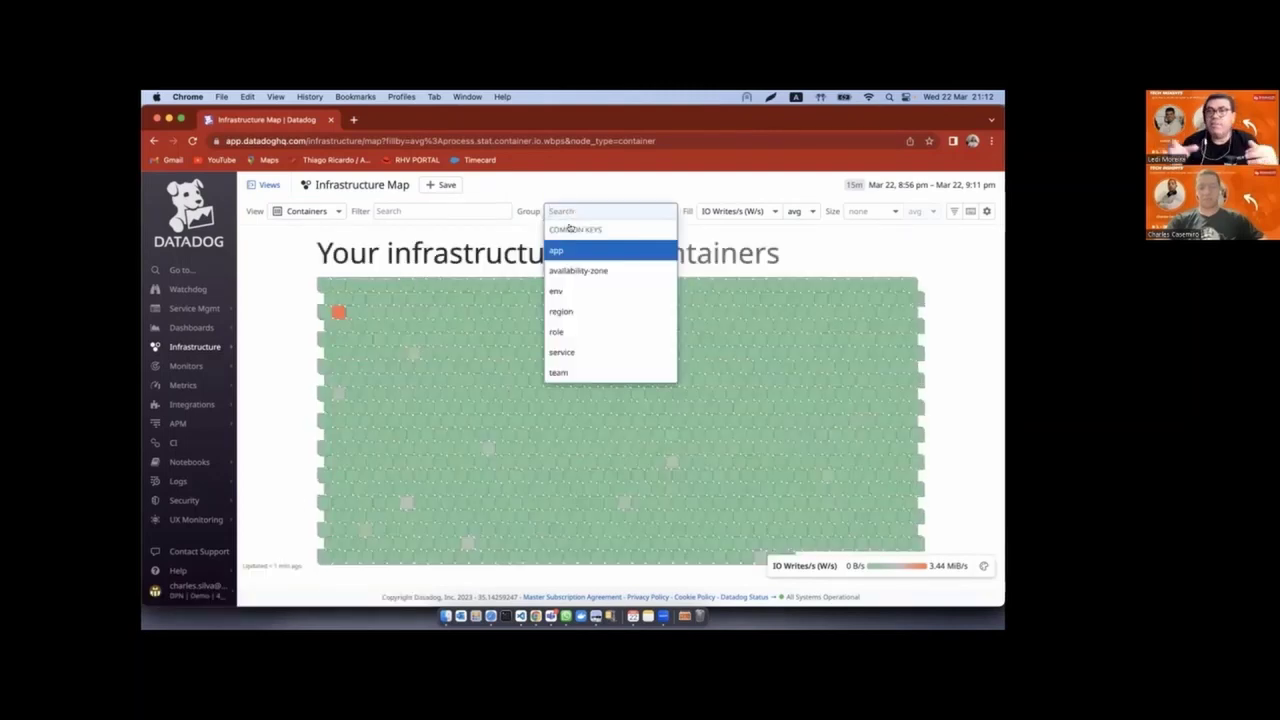
pyautogui.click(561, 294)
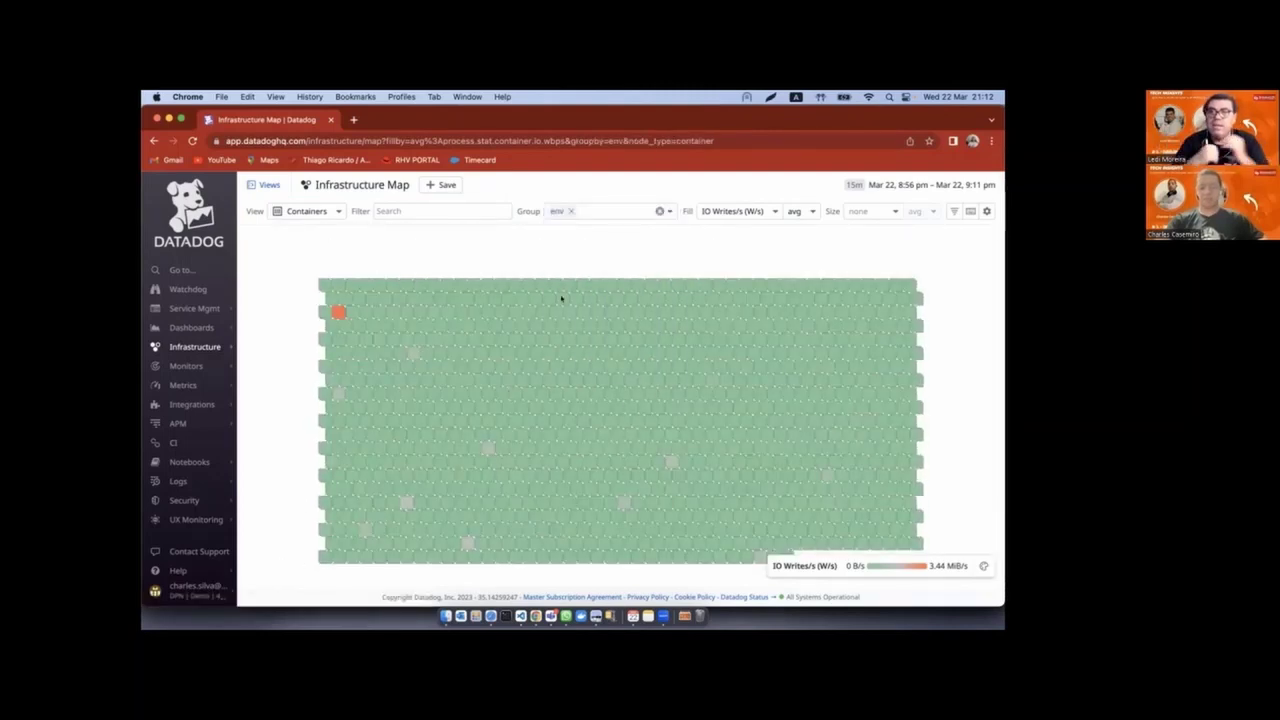
pyautogui.click(605, 211)
pyautogui.click(561, 331)
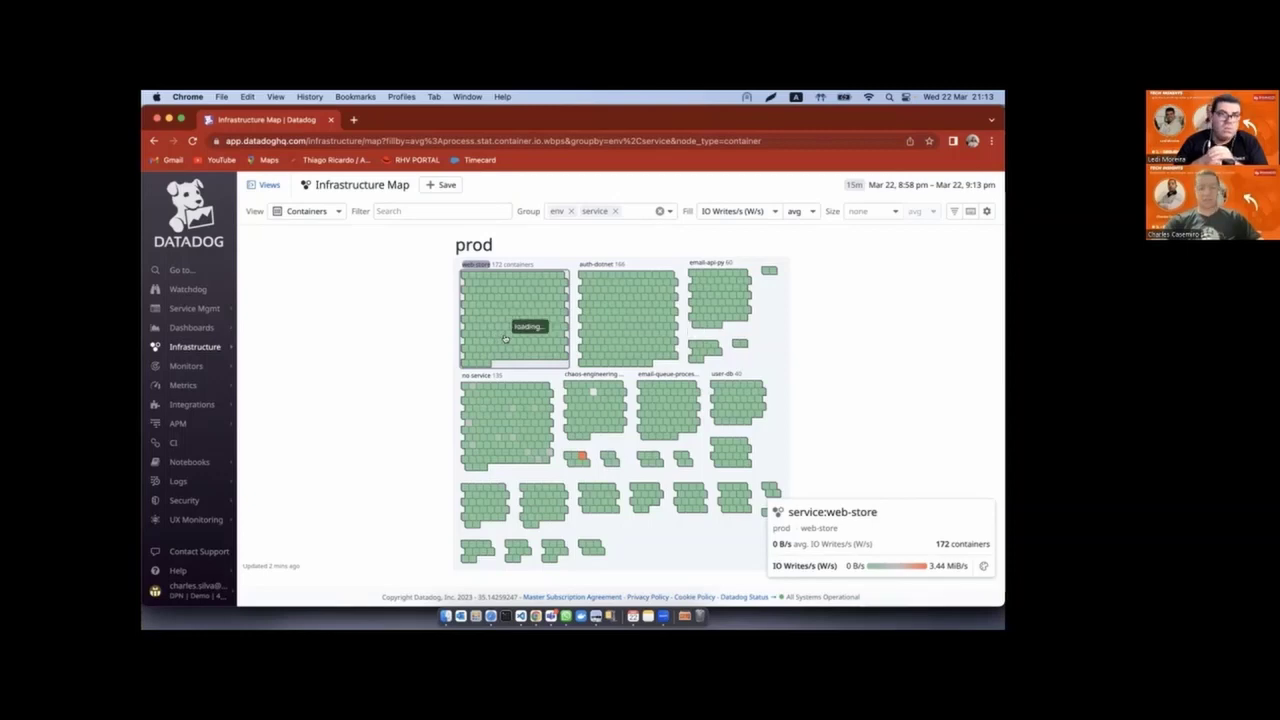
# Inspect a container in the prod web-store group and set the map's fill metric to Total CPU %.
pyautogui.click(489, 304)
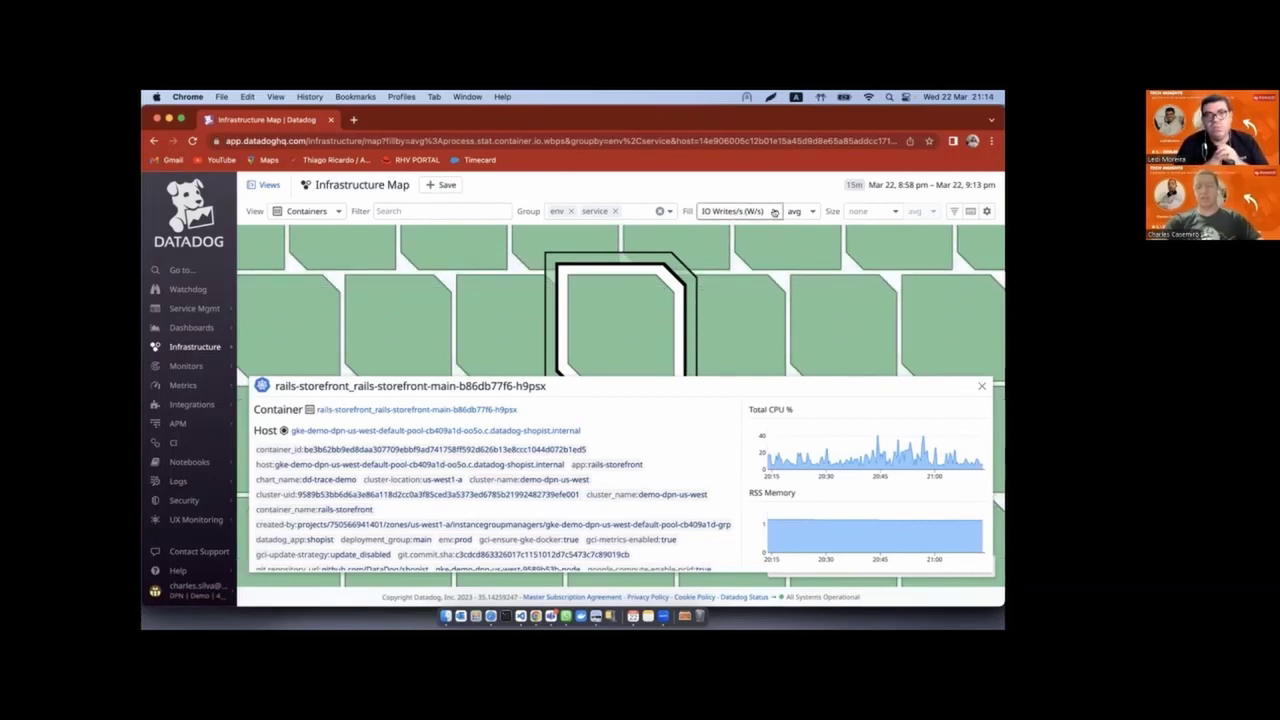
pyautogui.click(773, 212)
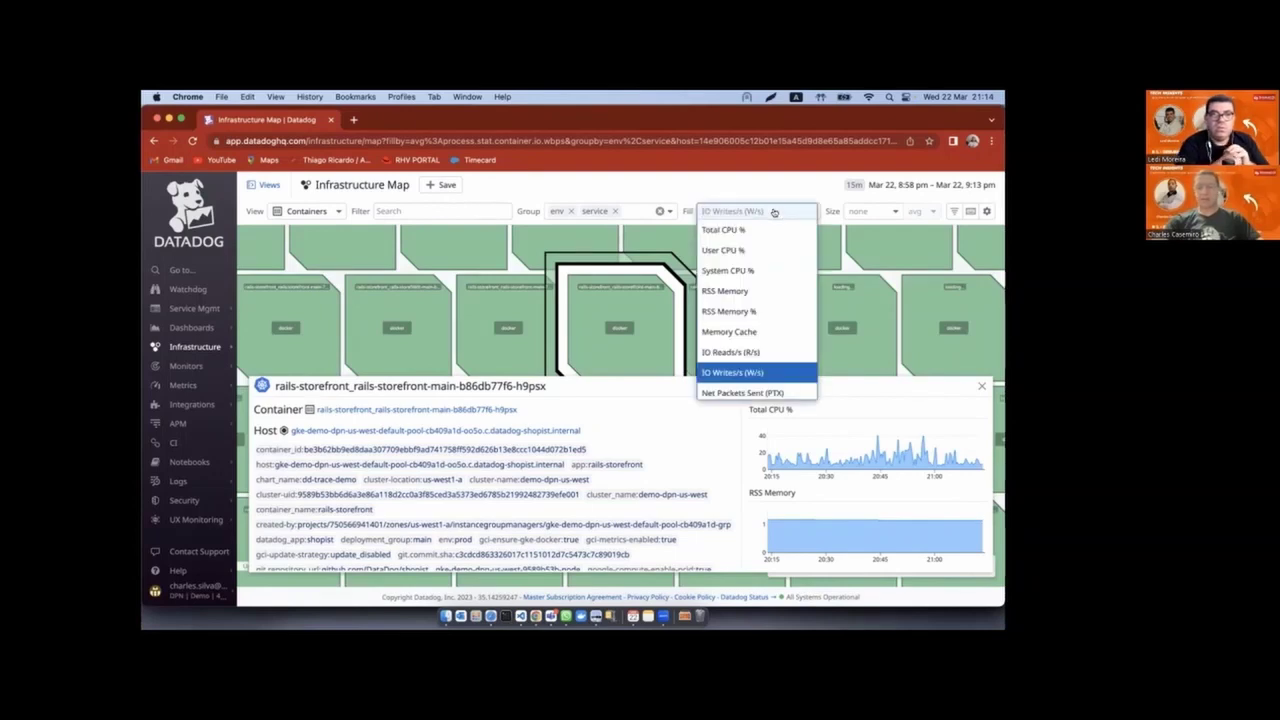
pyautogui.click(723, 250)
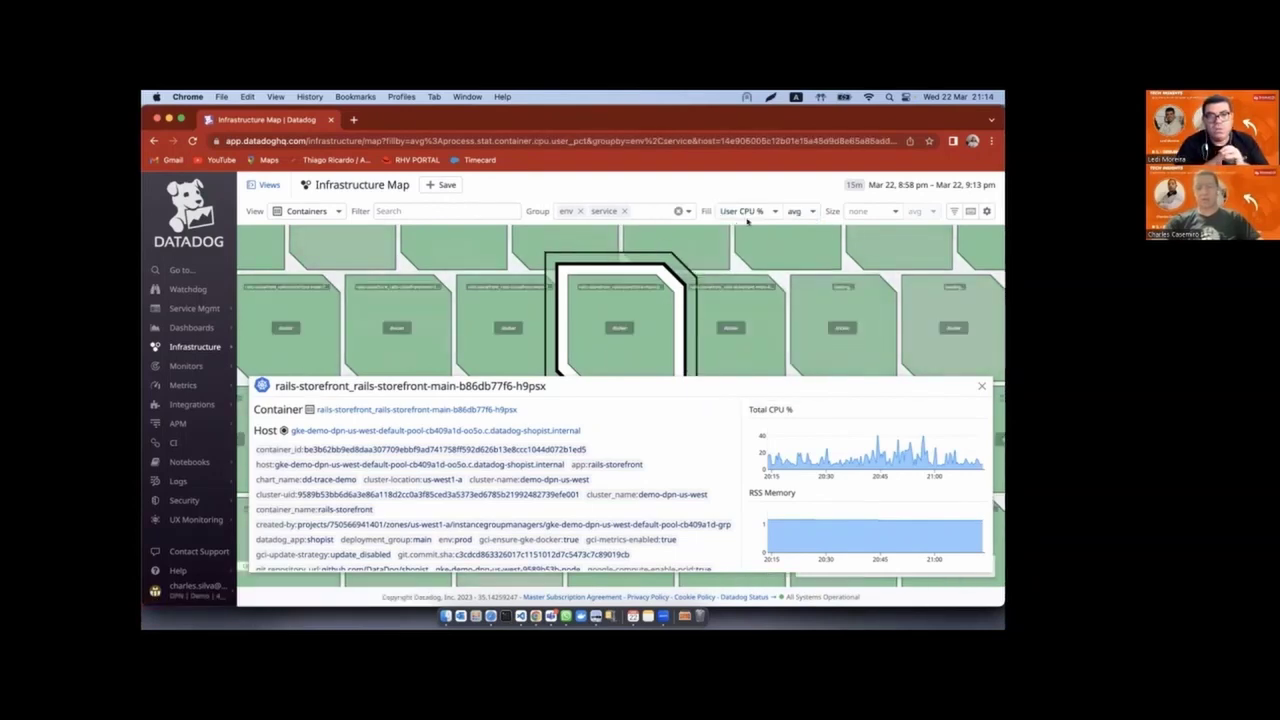
pyautogui.click(742, 212)
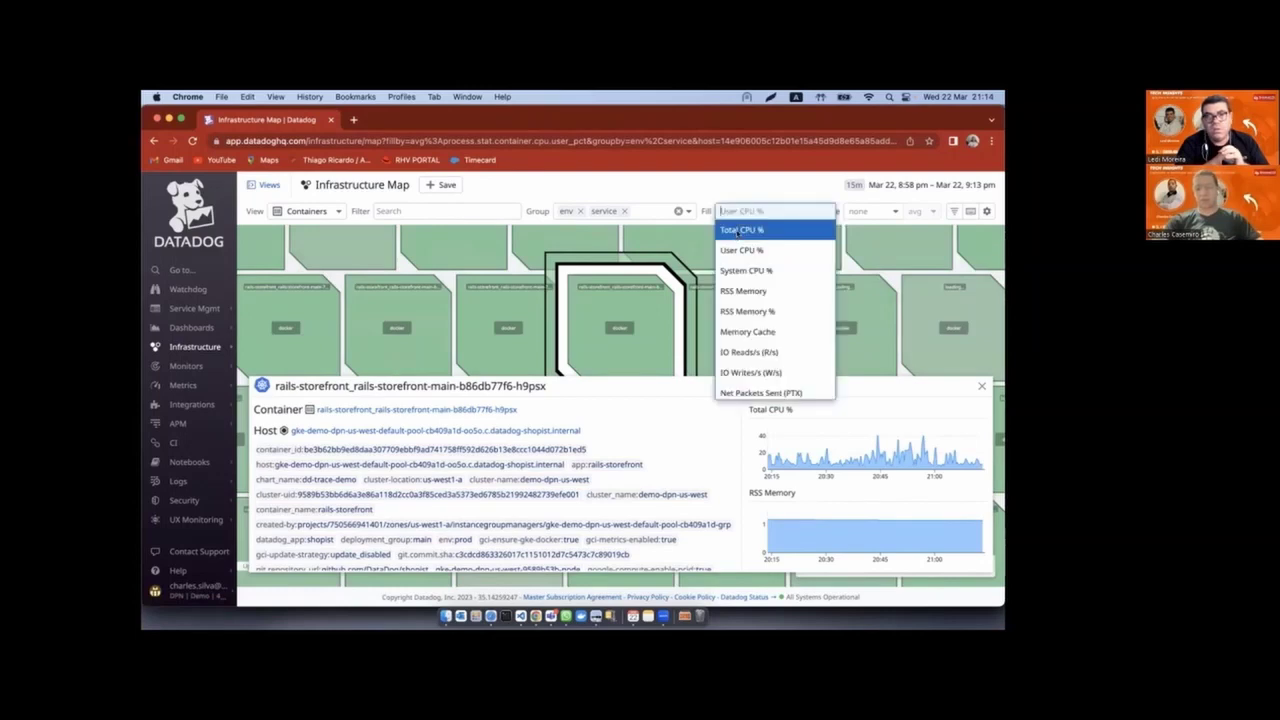
pyautogui.click(740, 230)
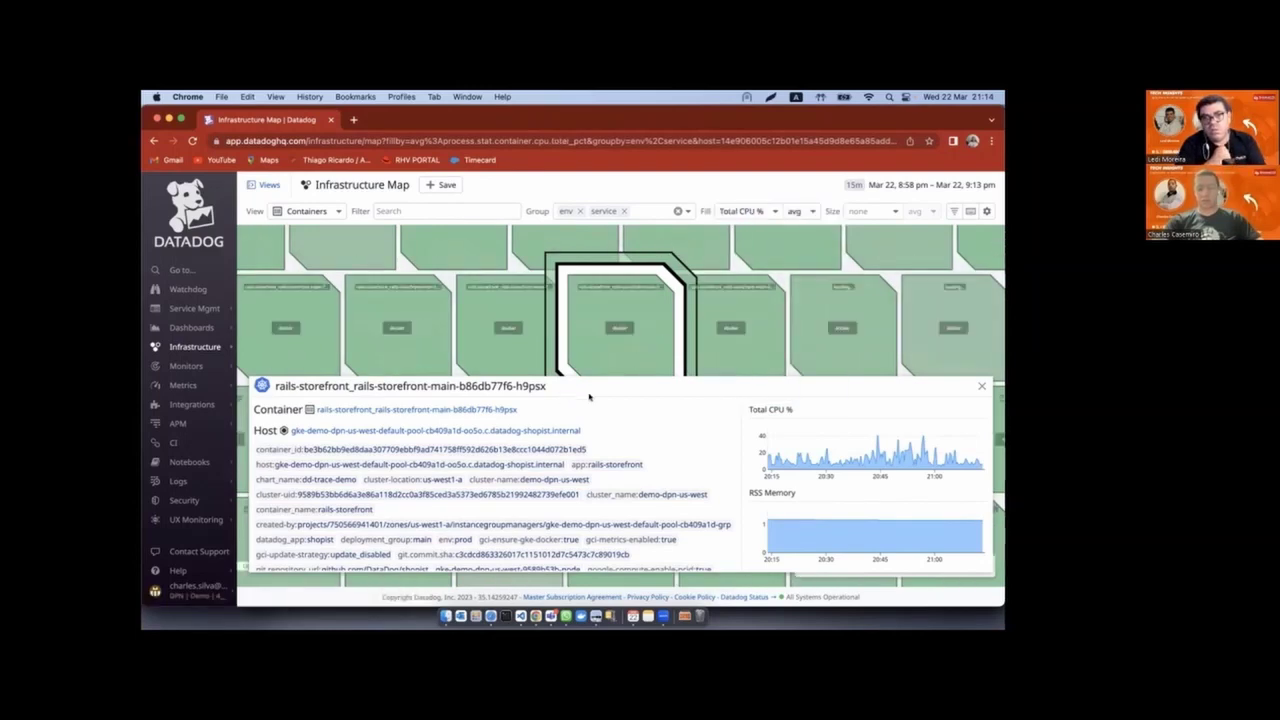
pyautogui.click(981, 386)
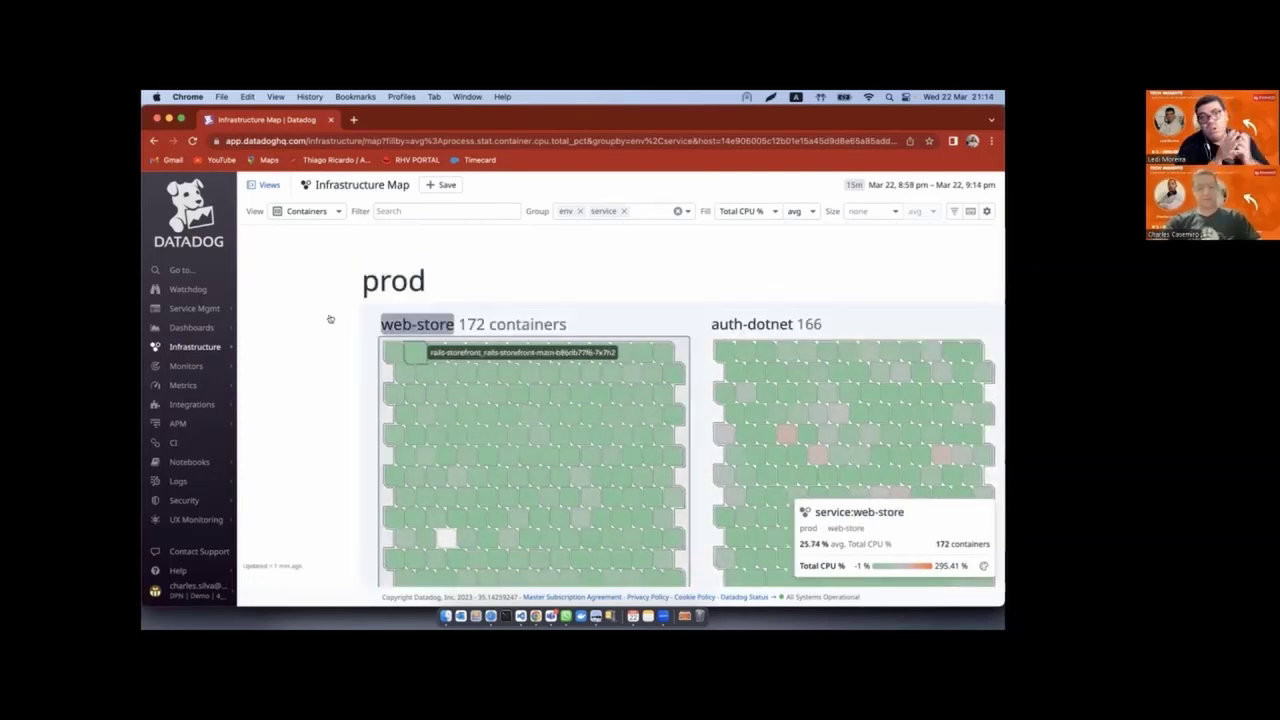
# Open the Infrastructure Containers page and look over CPU and RSS memory usage in the container list.
pyautogui.moveTo(193, 348)
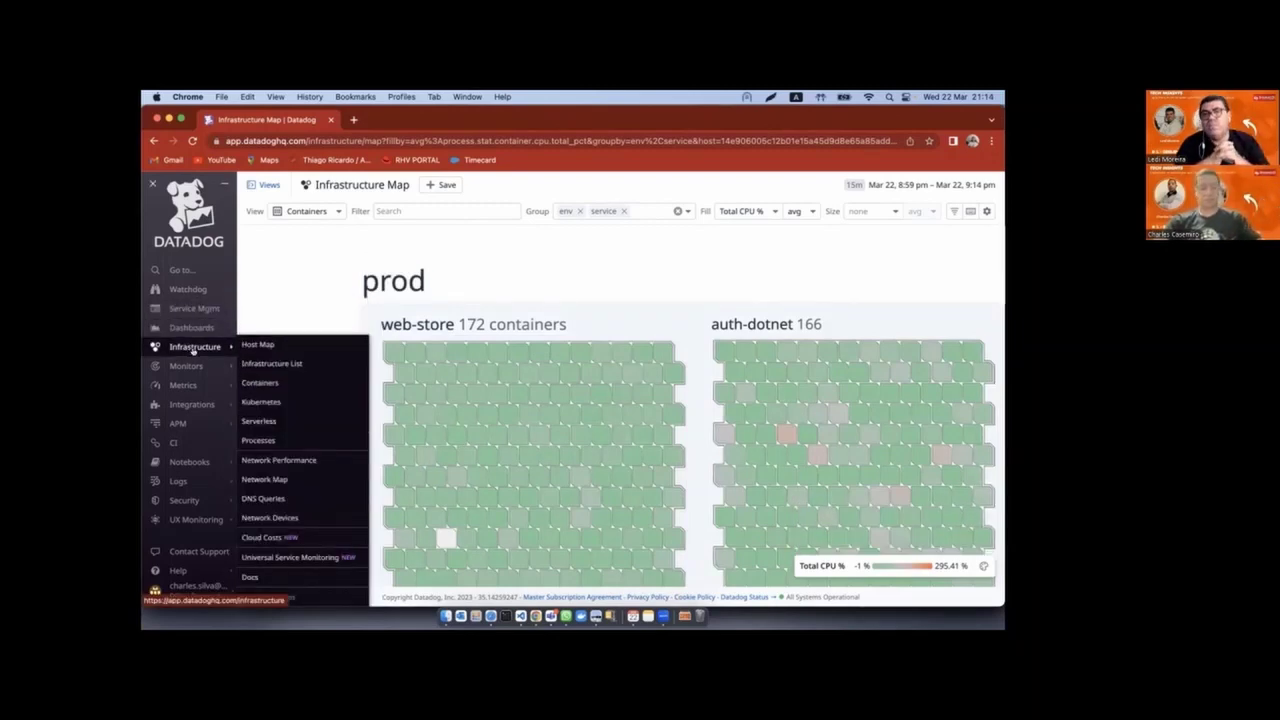
pyautogui.click(263, 384)
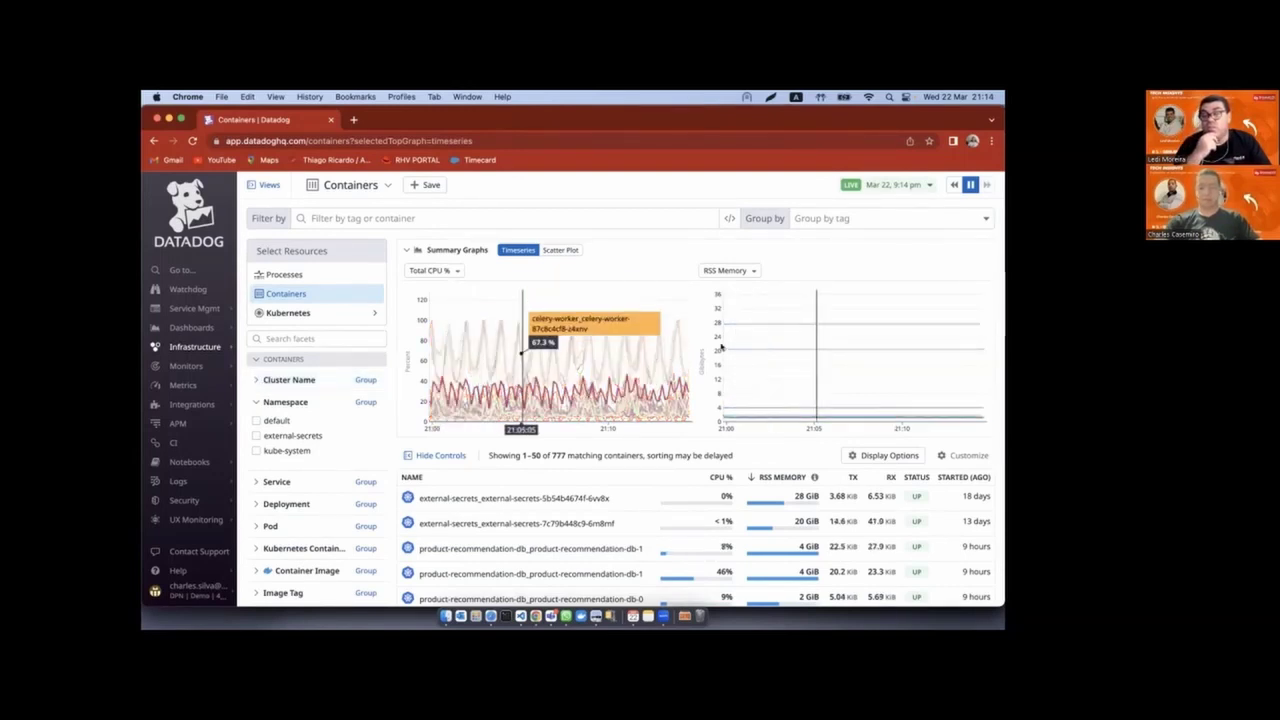
pyautogui.scroll(-4, 709, 425)
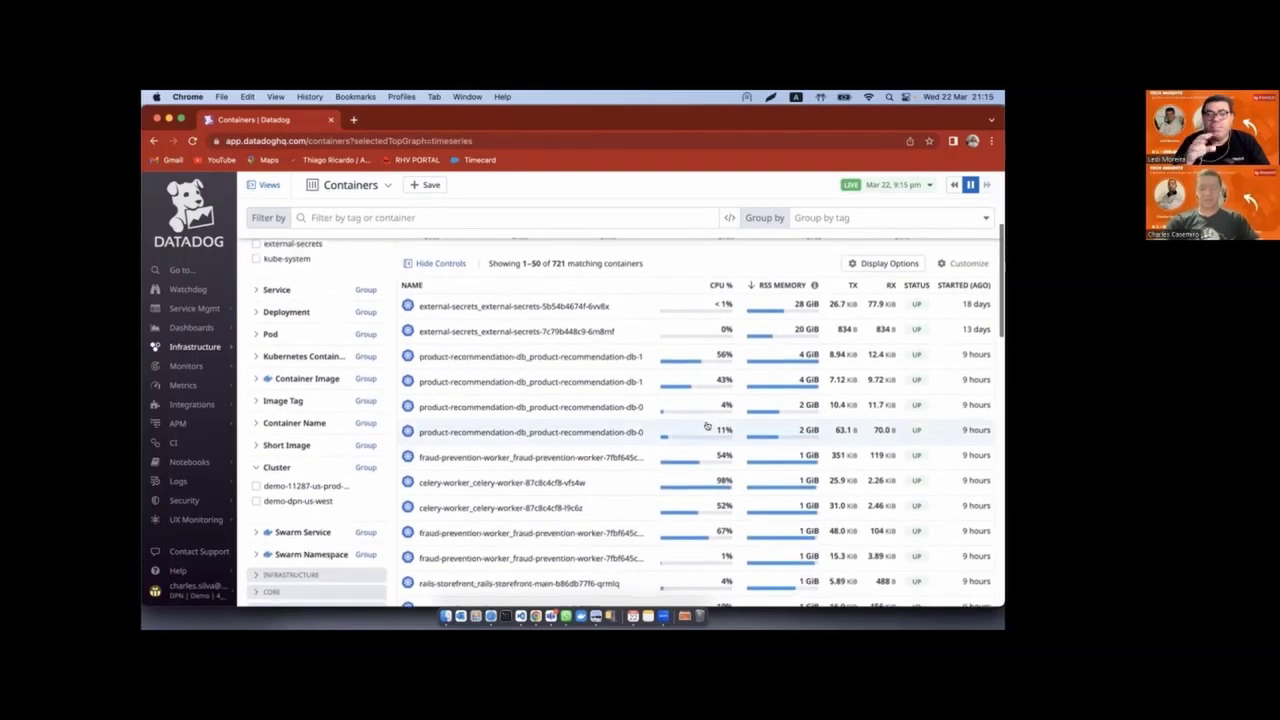
pyautogui.scroll(-4, 706, 426)
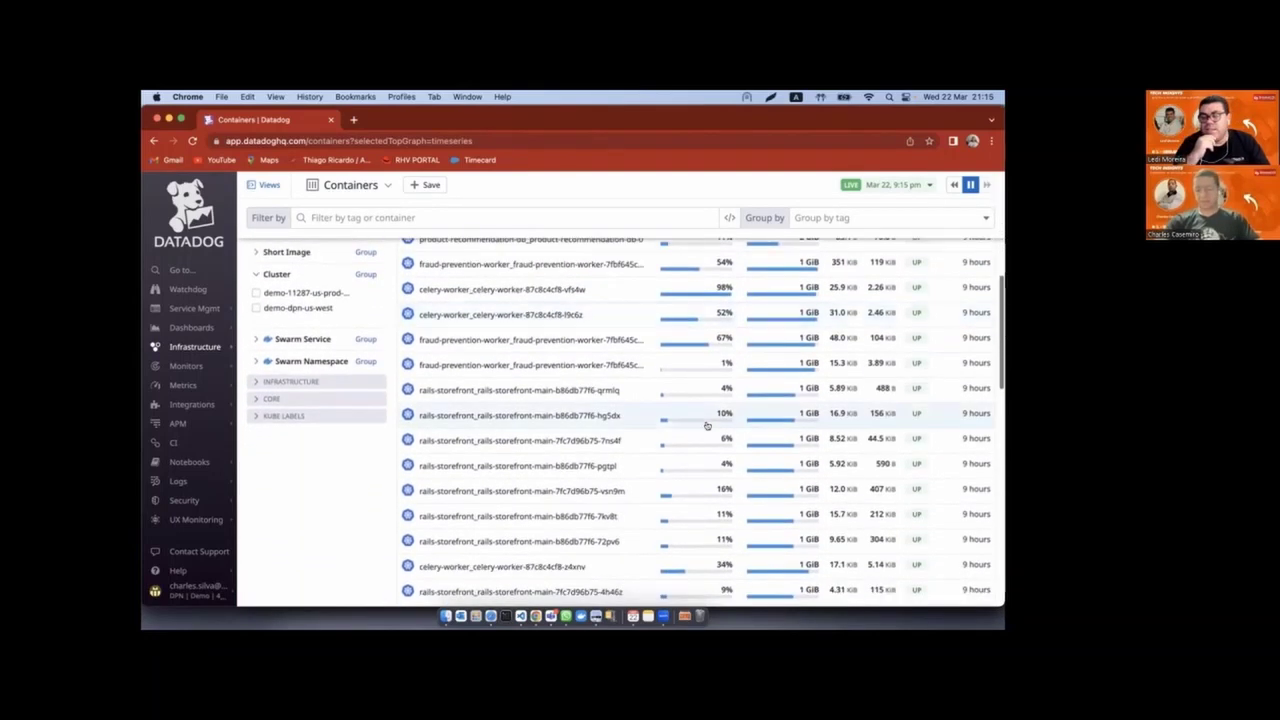
pyautogui.scroll(5, 707, 425)
pyautogui.scroll(3, 709, 425)
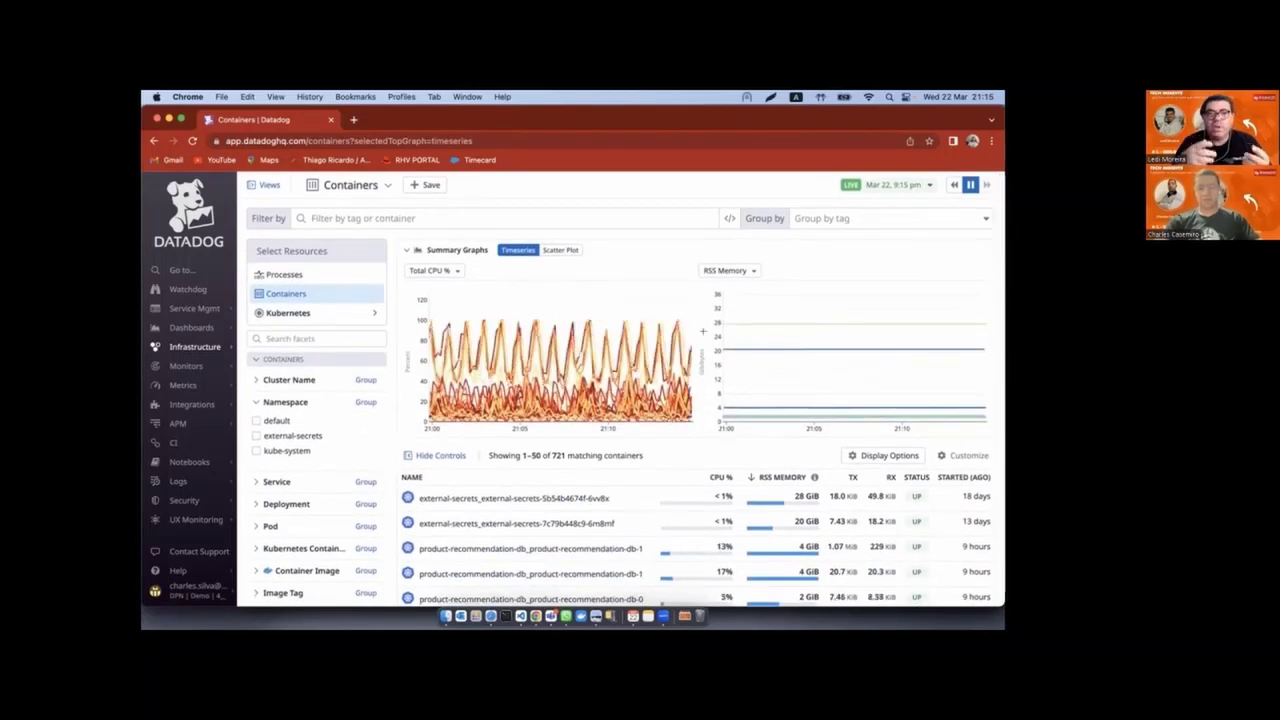
# Check which tags containers can be grouped by, and read through the container list and its filter facets.
pyautogui.click(812, 217)
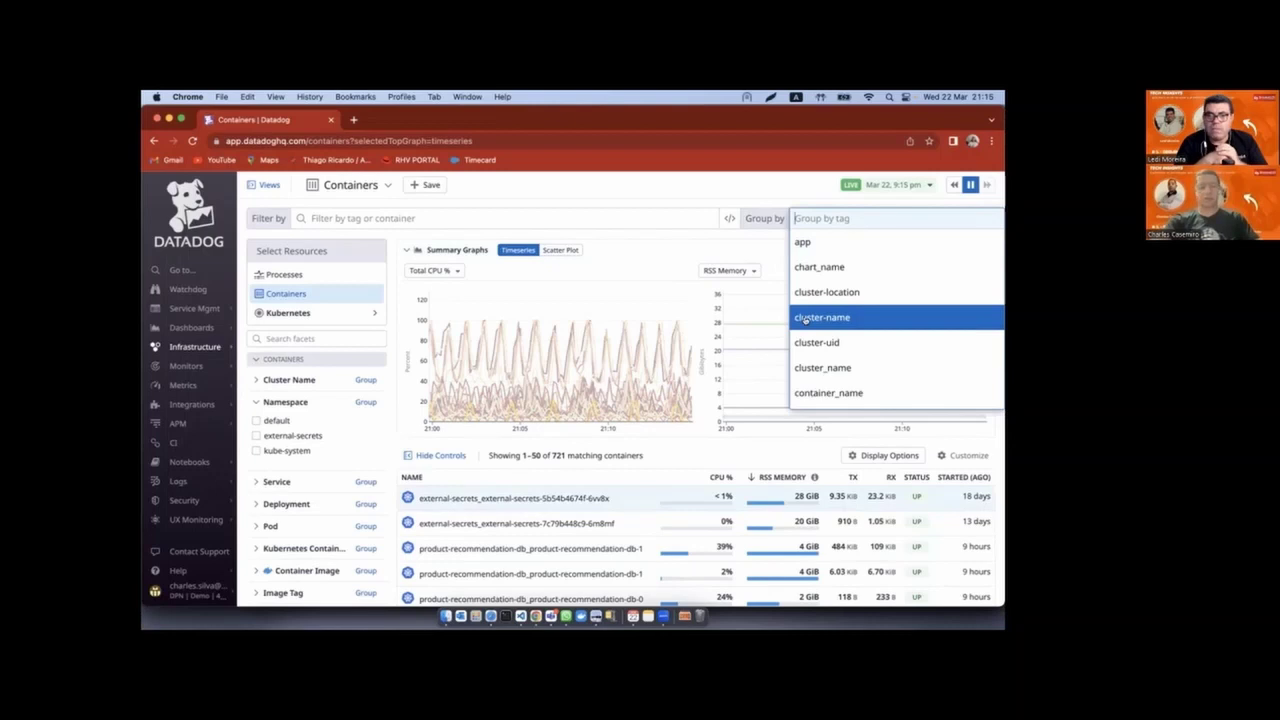
pyautogui.click(734, 193)
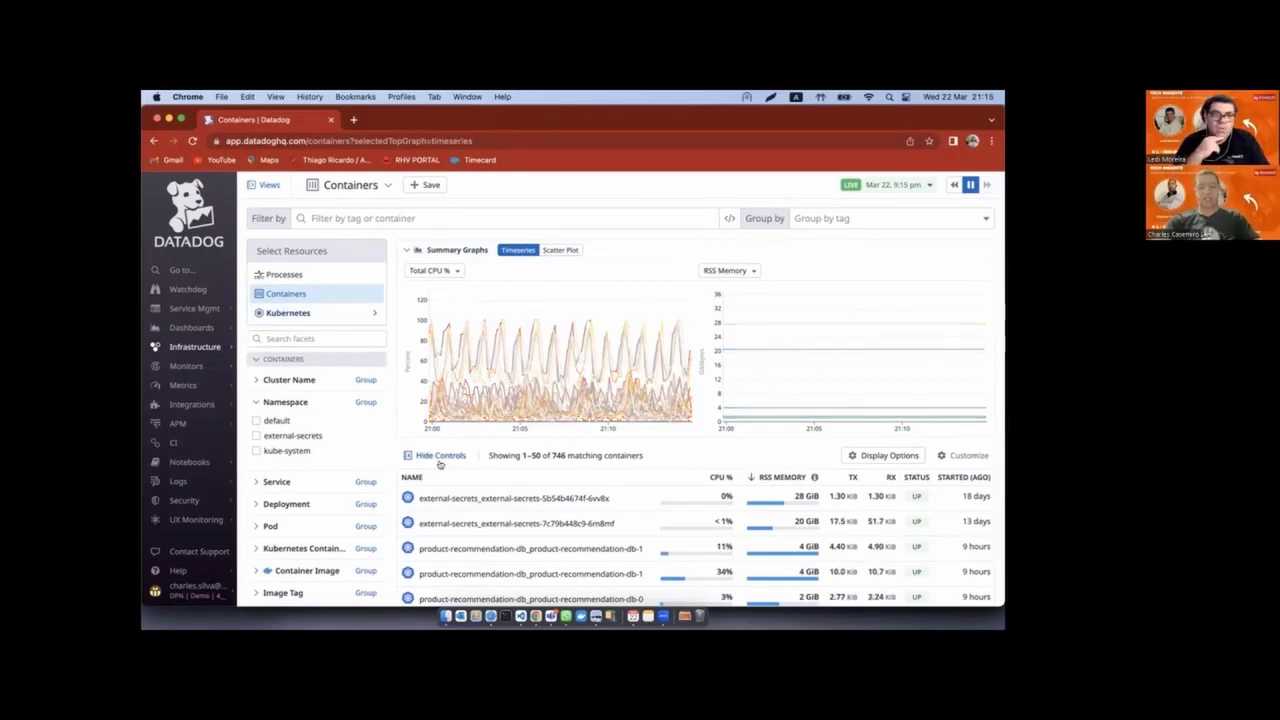
pyautogui.scroll(-15, 438, 463)
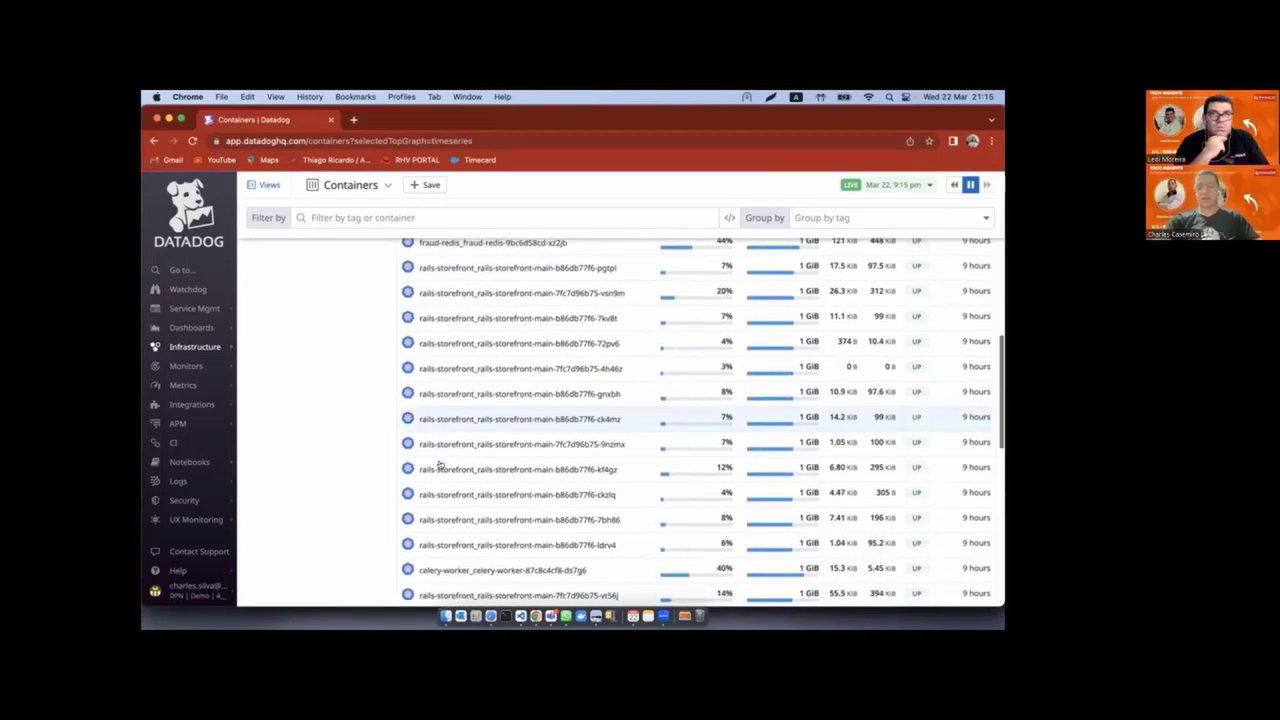
pyautogui.scroll(-10, 438, 463)
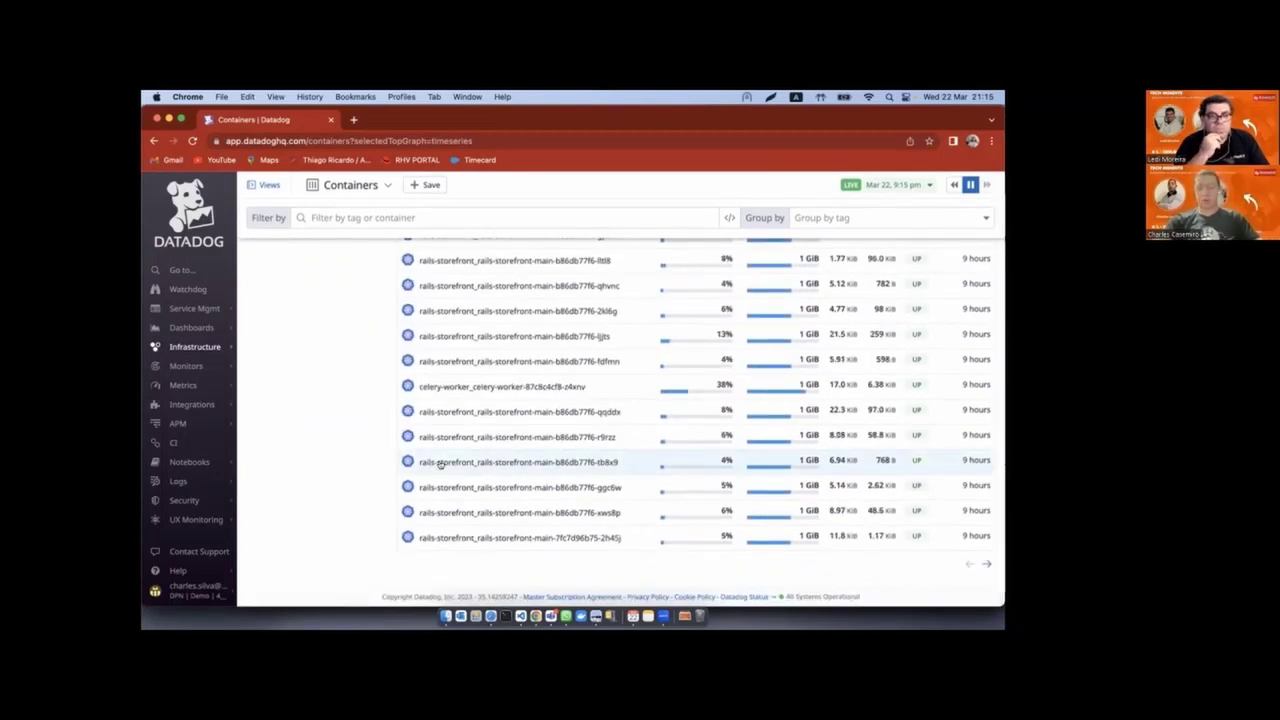
pyautogui.scroll(-2, 438, 463)
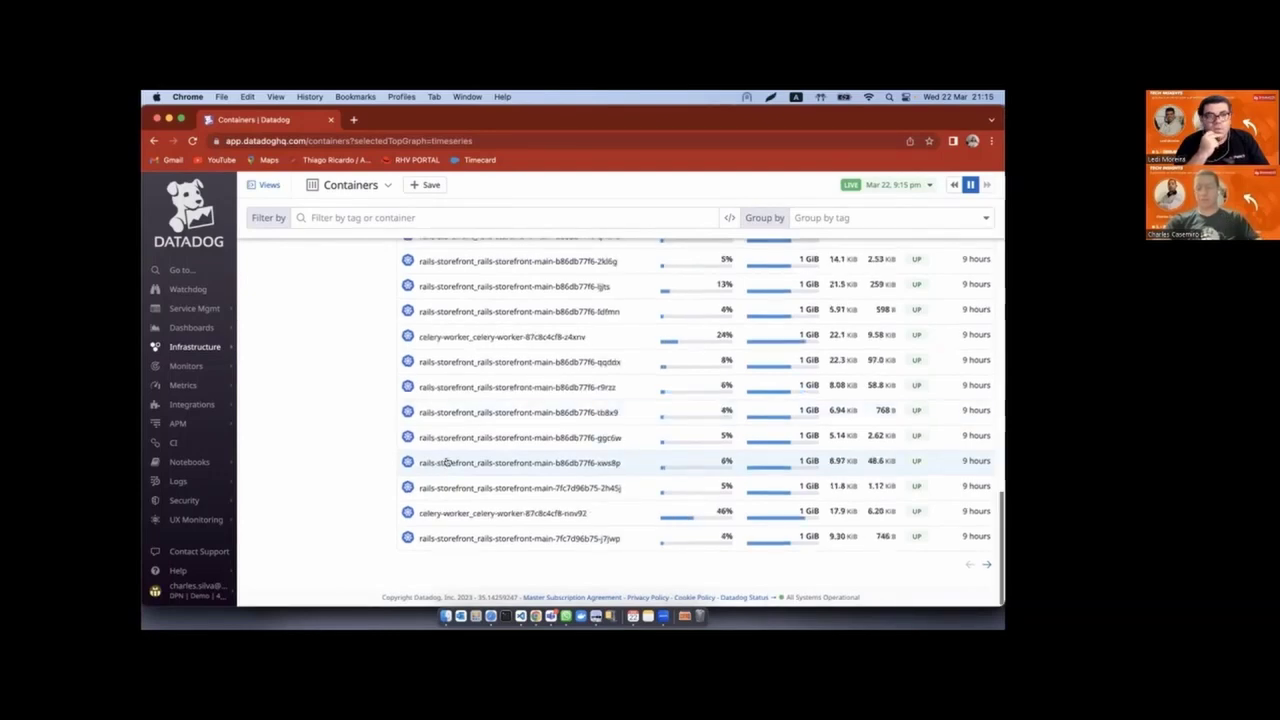
pyautogui.scroll(10, 446, 462)
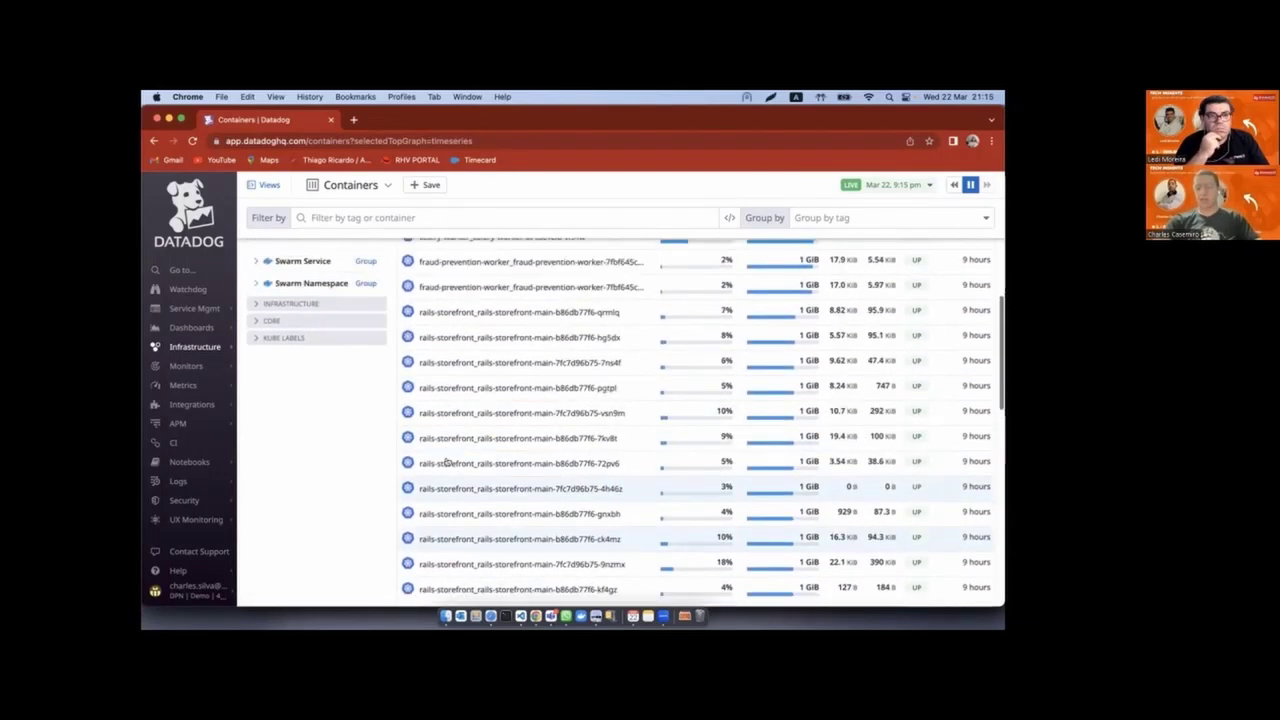
pyautogui.scroll(15, 446, 462)
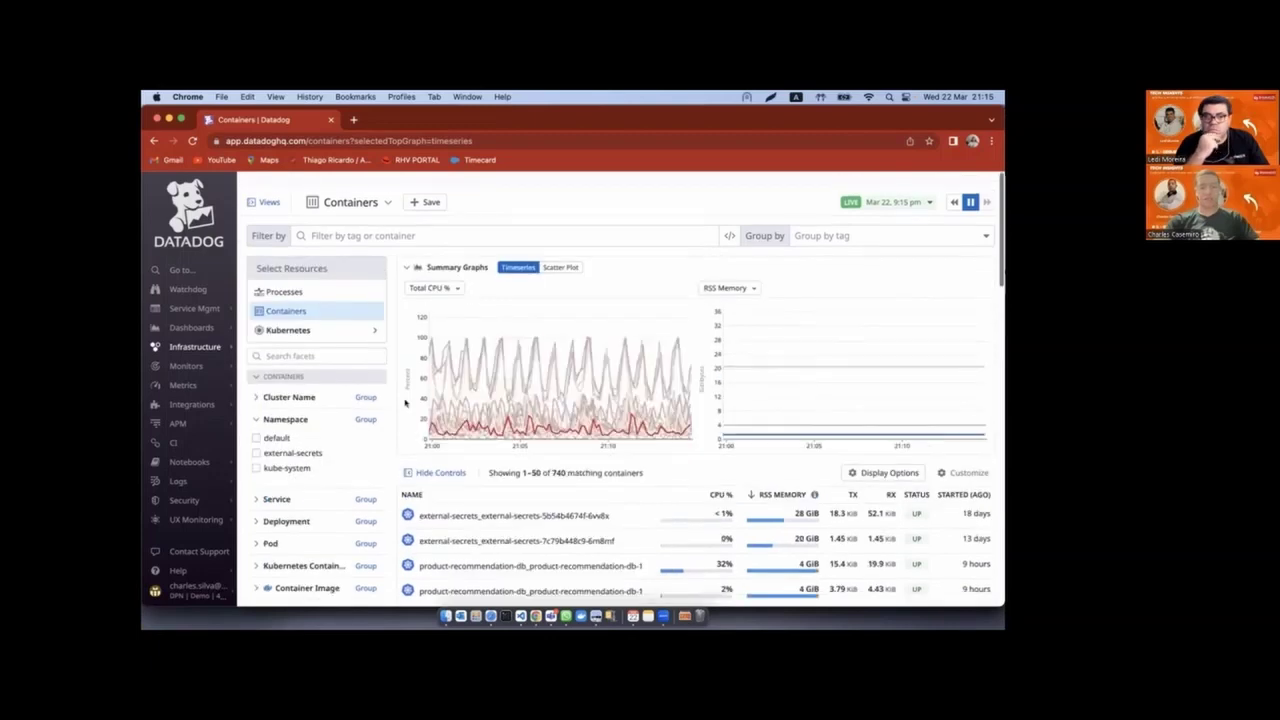
pyautogui.scroll(-3, 268, 305)
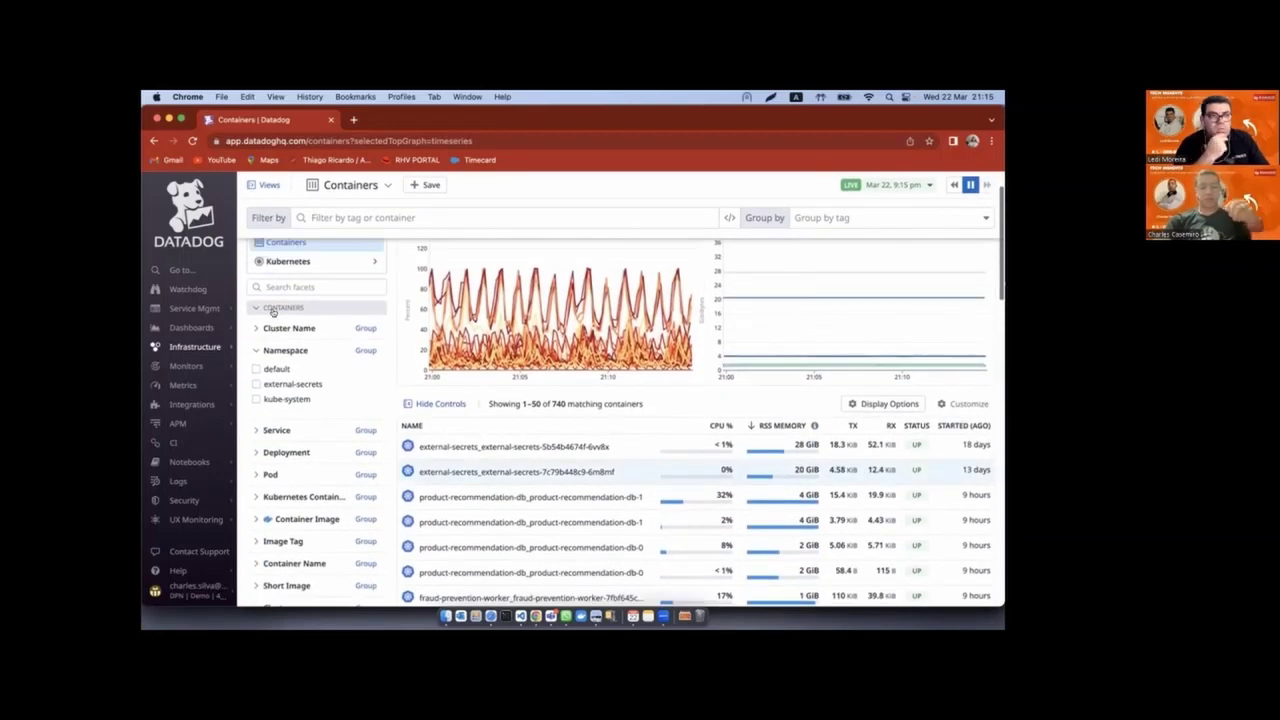
pyautogui.scroll(3, 272, 312)
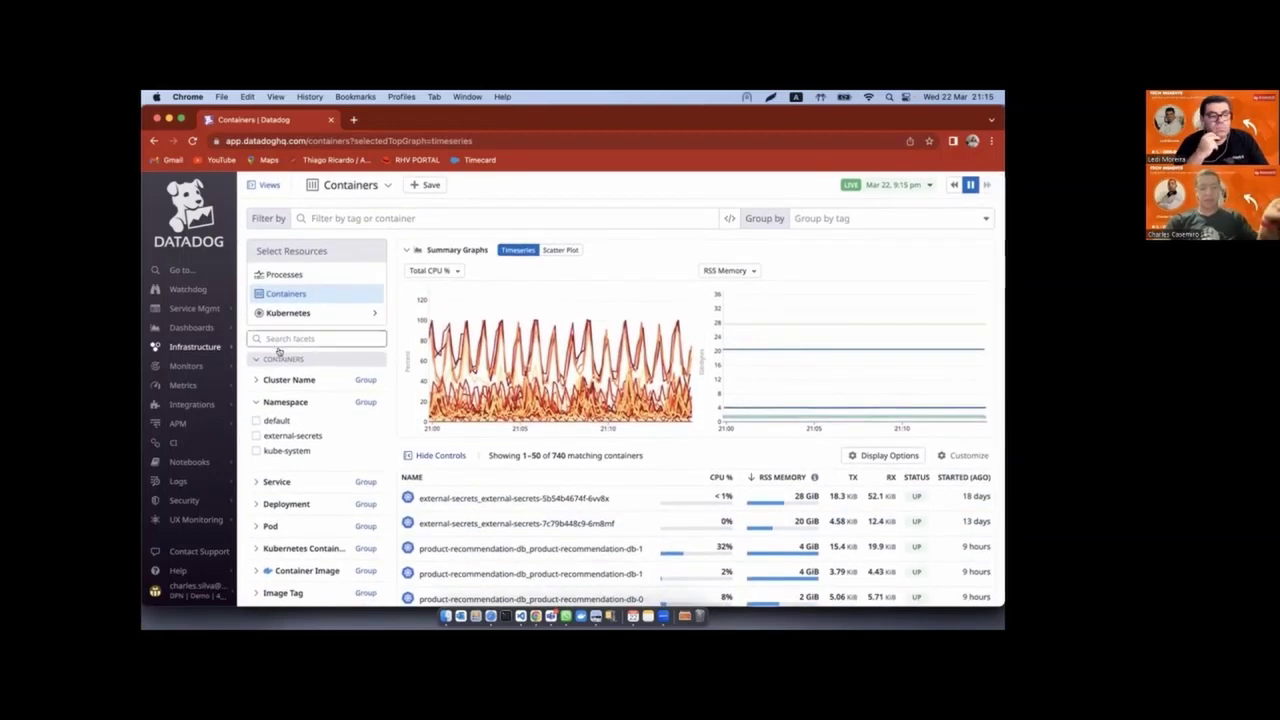
# Open the Kubernetes clusters summary and review the recommended agent installation updates for the clusters, closing them when done.
pyautogui.click(280, 352)
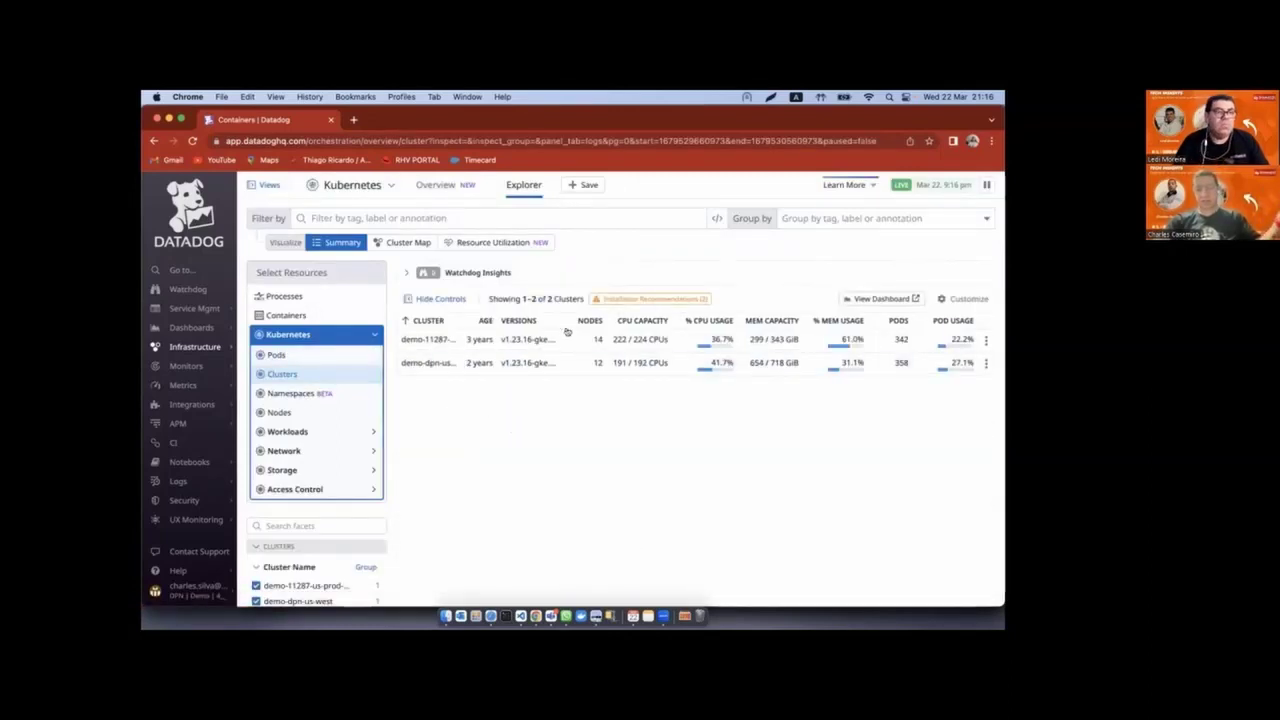
pyautogui.click(636, 299)
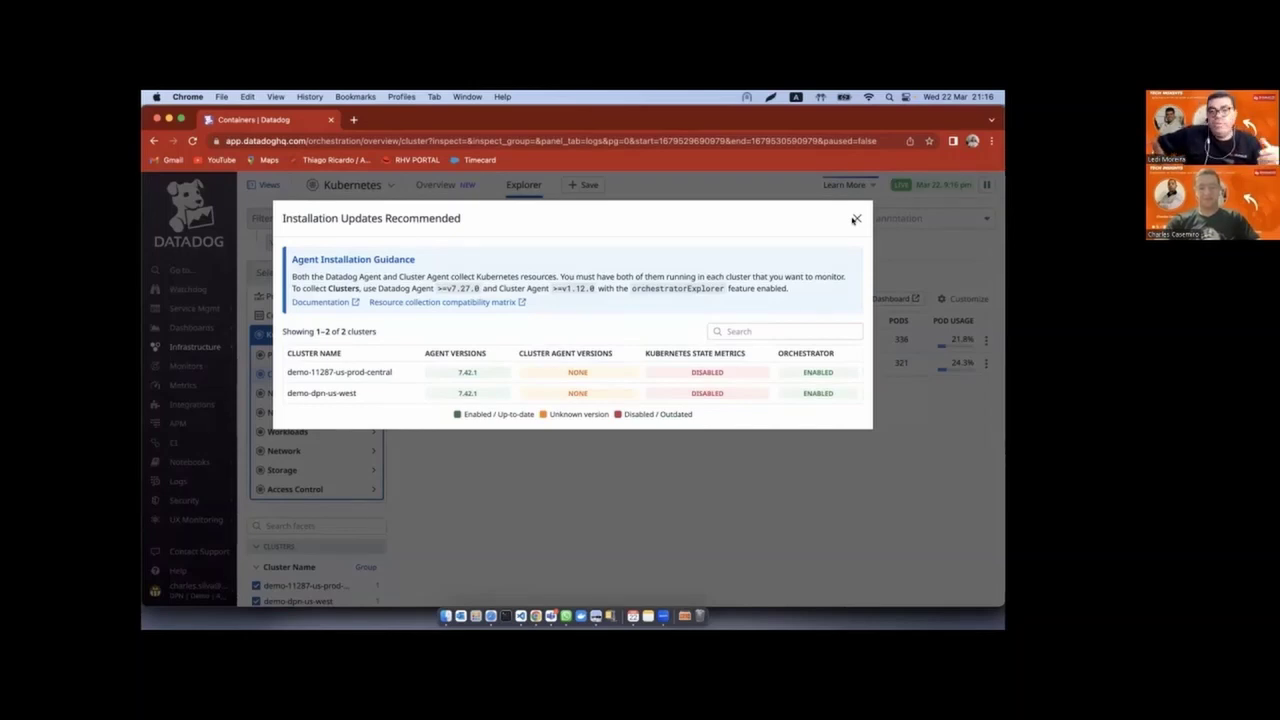
pyautogui.click(855, 219)
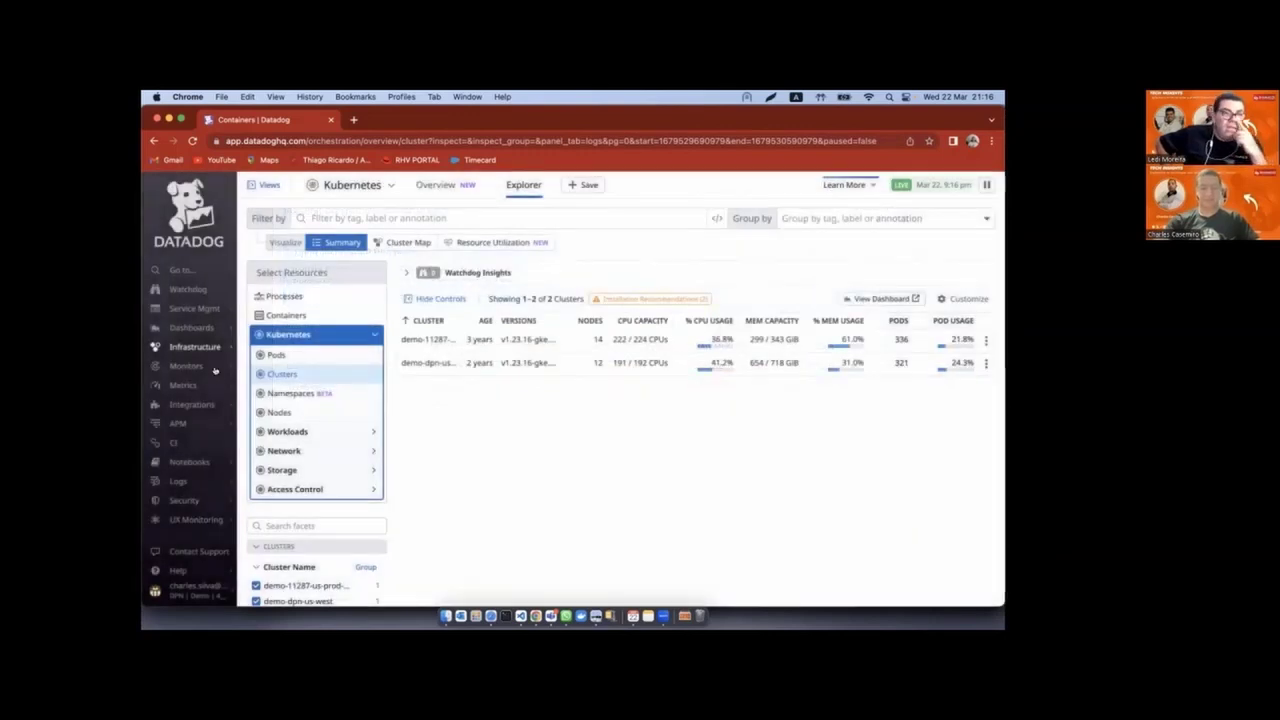
# Visualize the Kubernetes clusters as a Cluster Map, and view the same map for namespaces and nodes.
pyautogui.moveTo(206, 350)
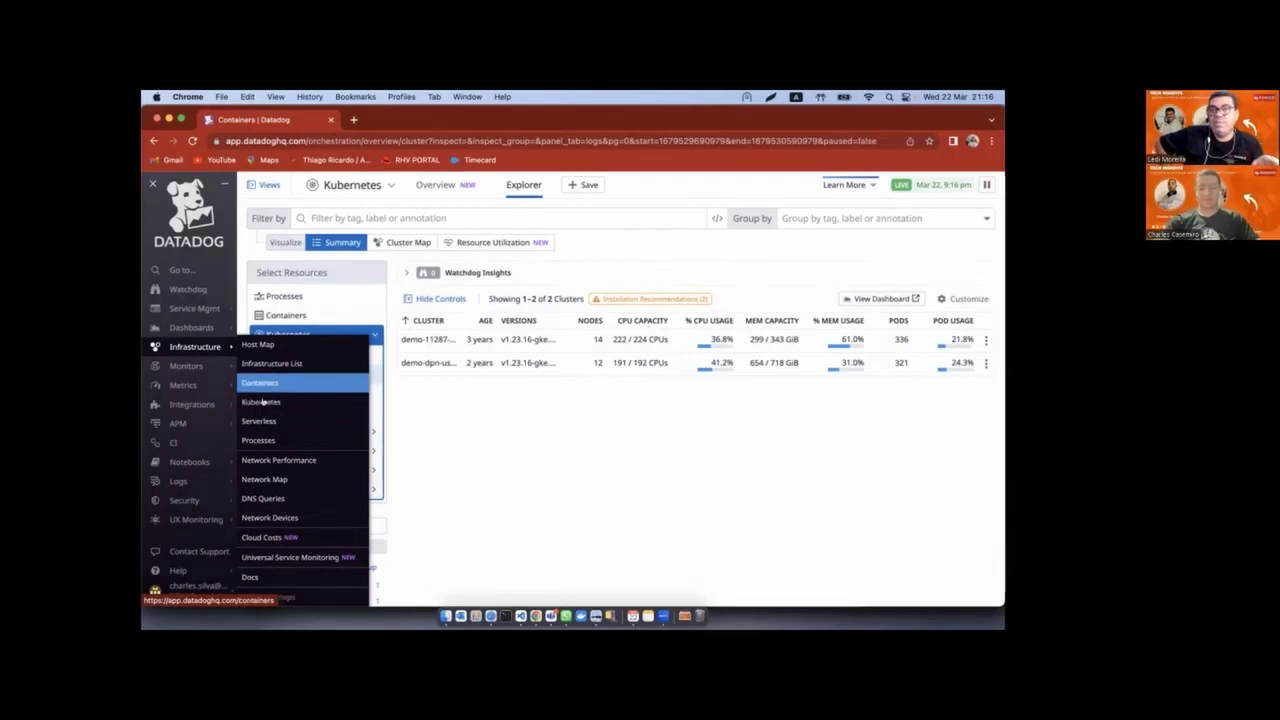
pyautogui.click(408, 242)
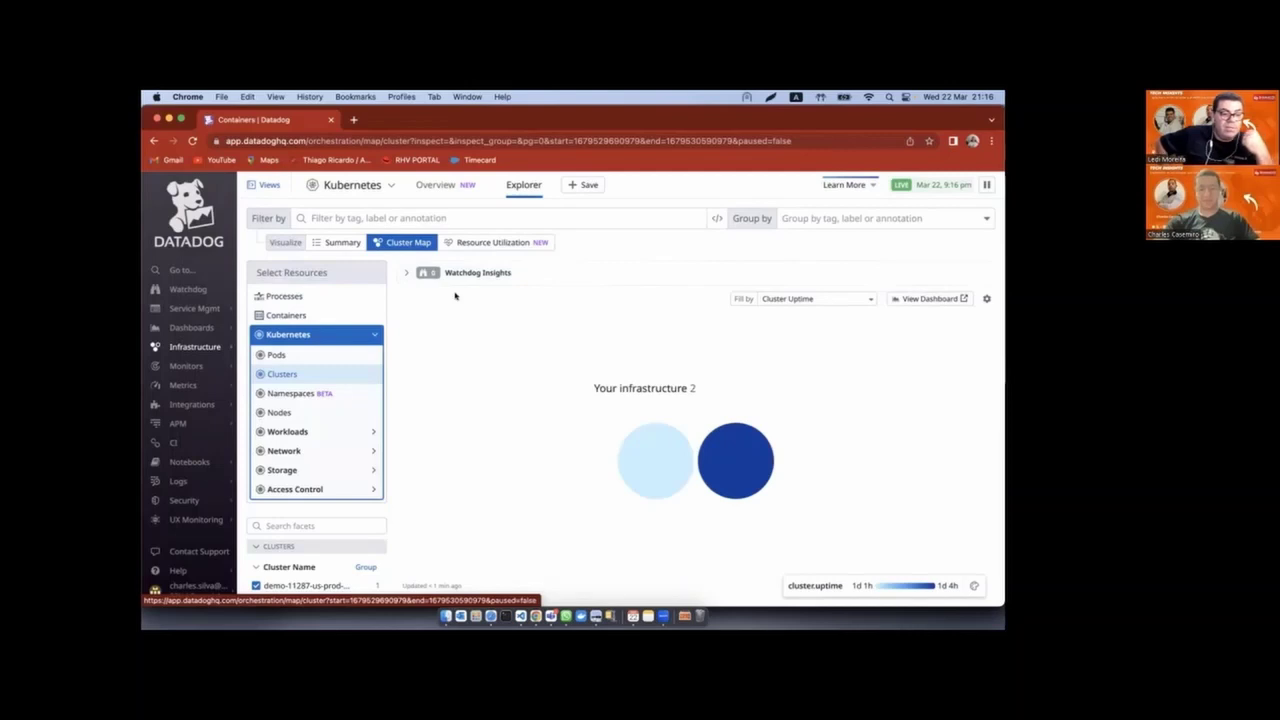
pyautogui.click(364, 397)
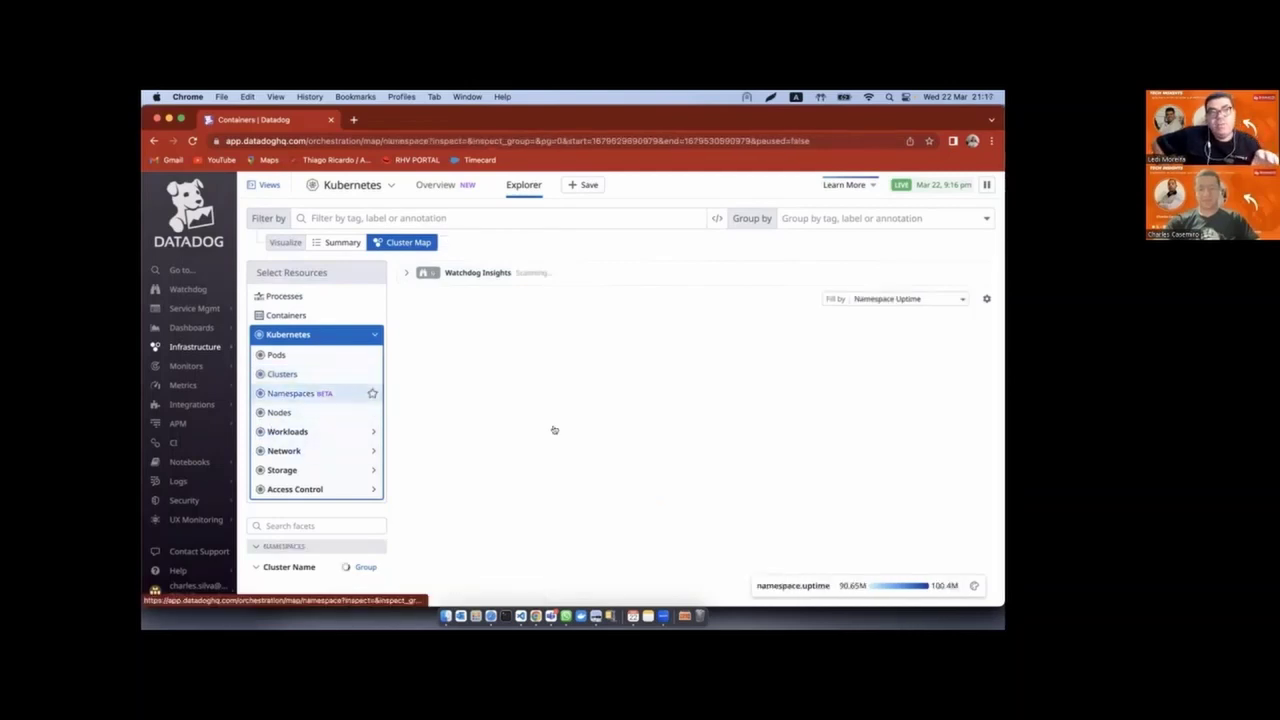
pyautogui.click(279, 413)
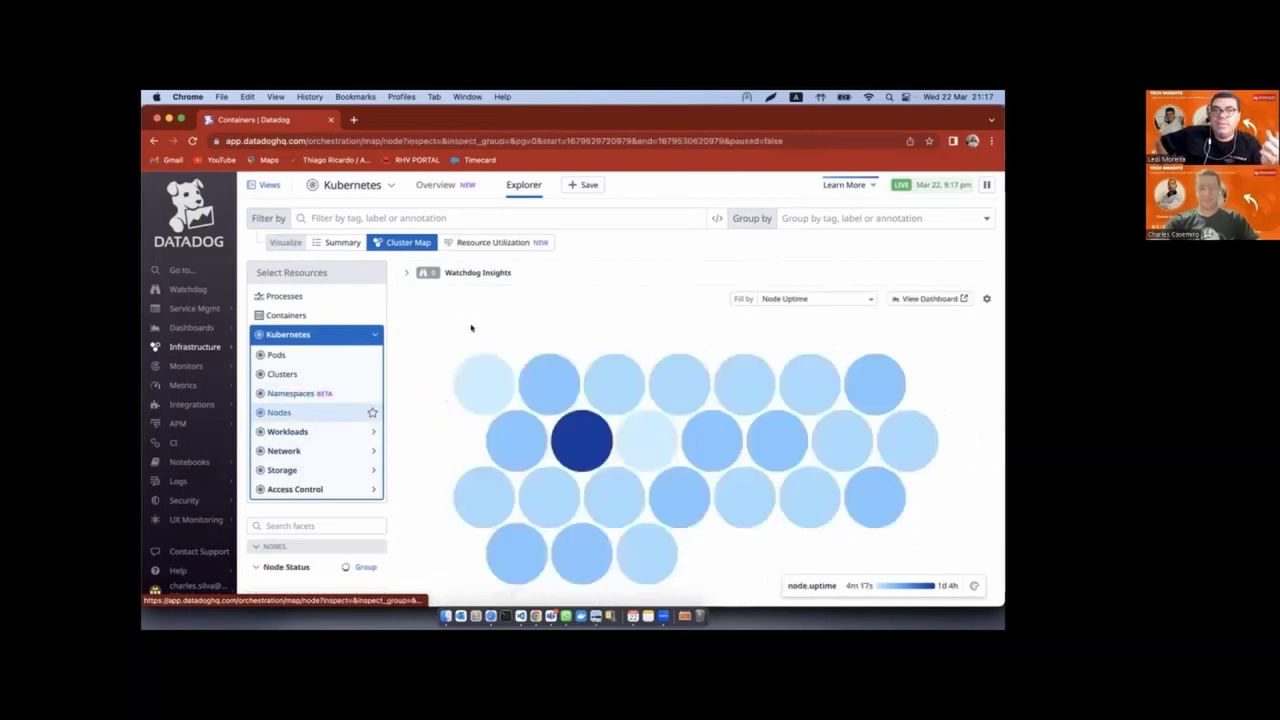
# Go back to the Containers resource list and open the Kubernetes pods summary from there.
pyautogui.click(286, 316)
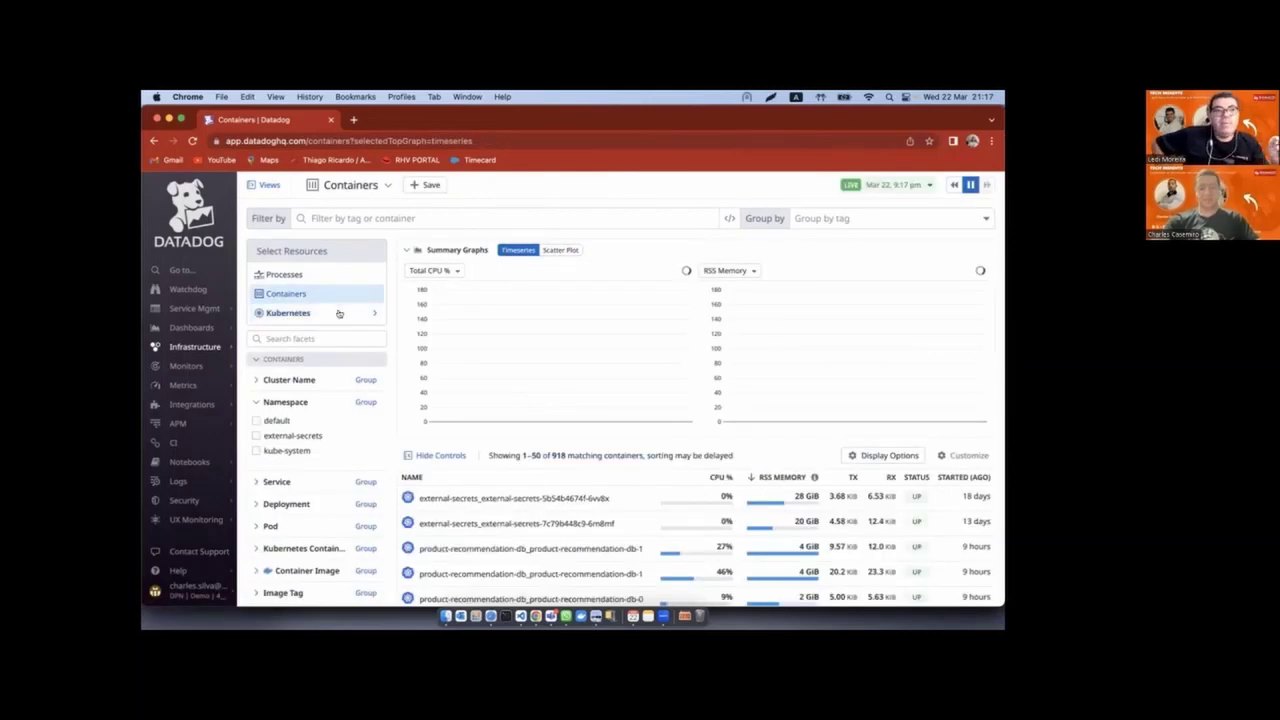
pyautogui.click(339, 313)
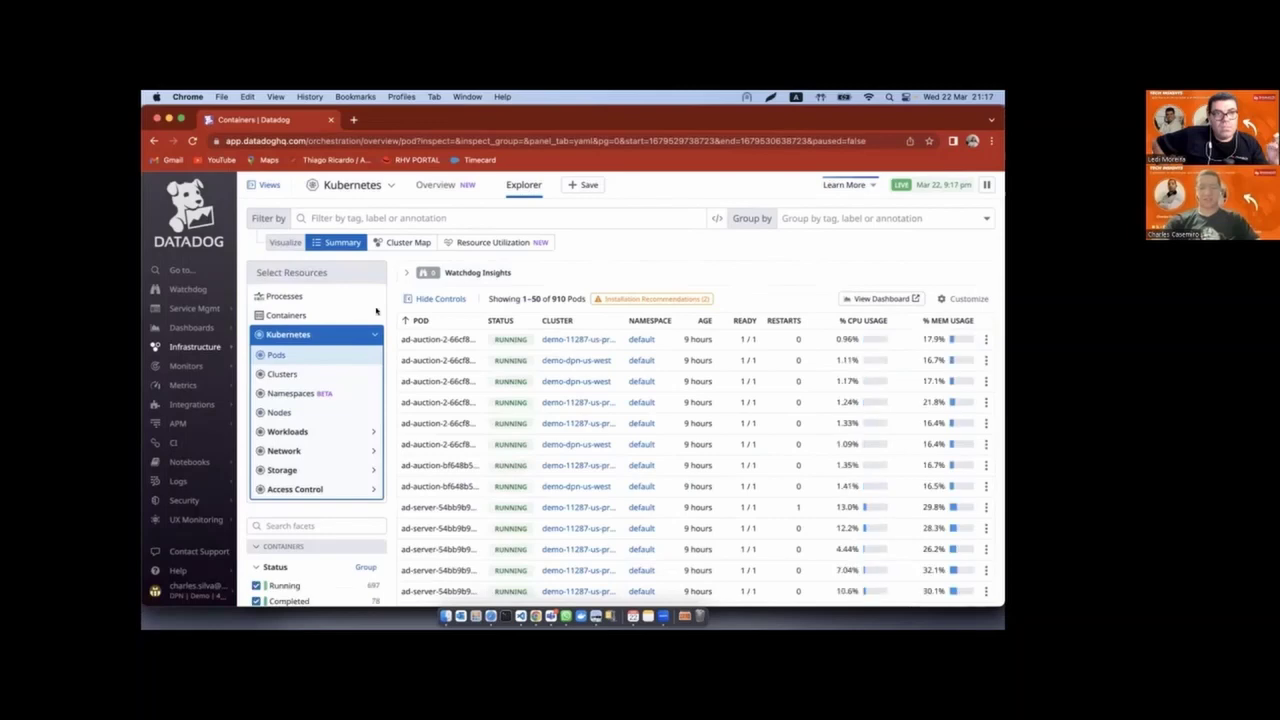